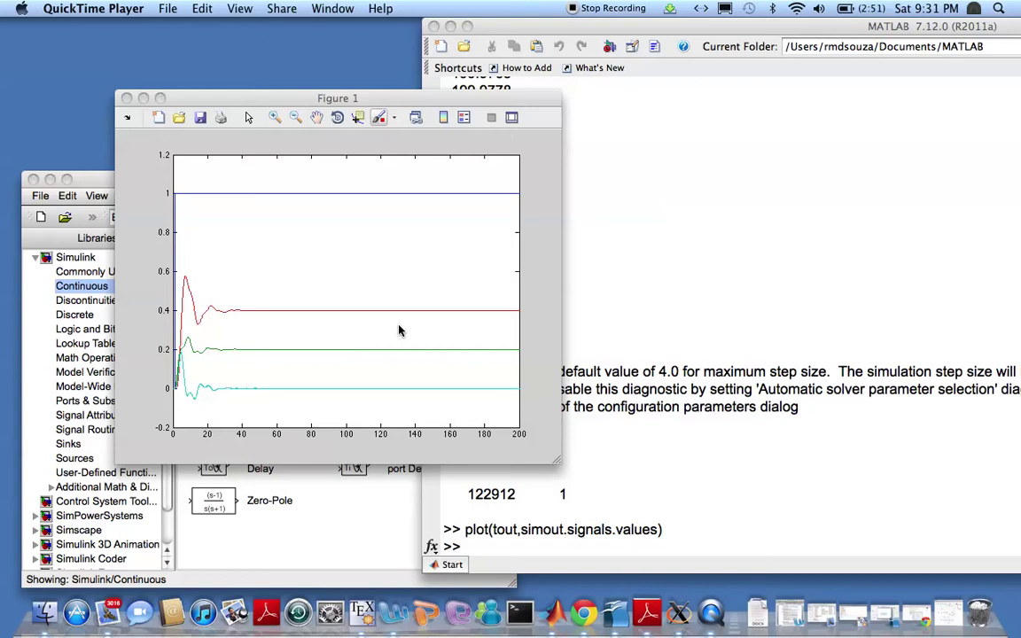
# Bring Figure 1, plotting simout.signals.values against tout, to the front.
pyautogui.click(650, 453)
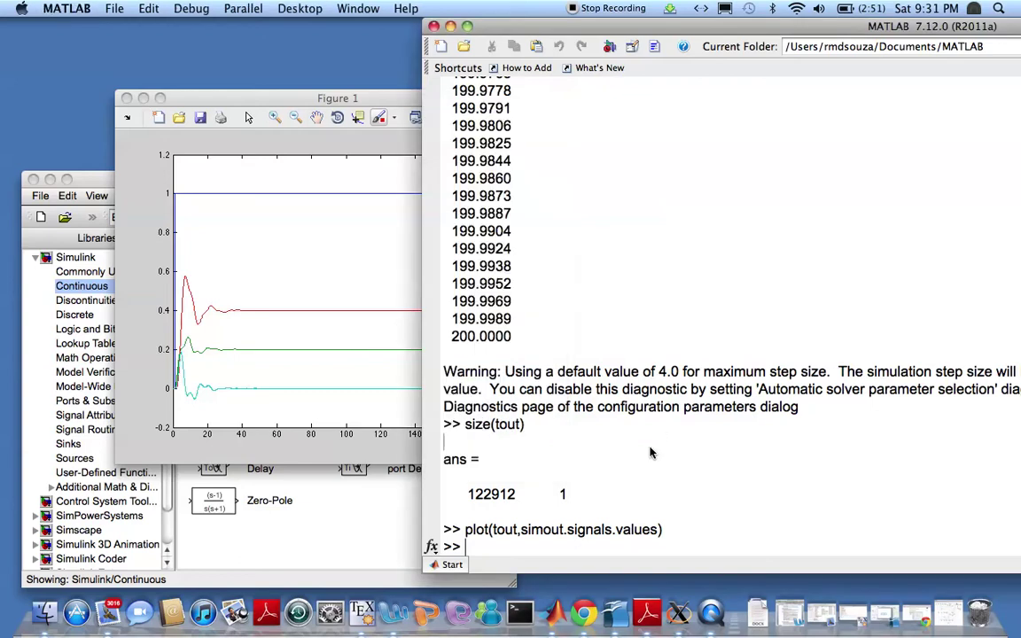
pyautogui.click(262, 101)
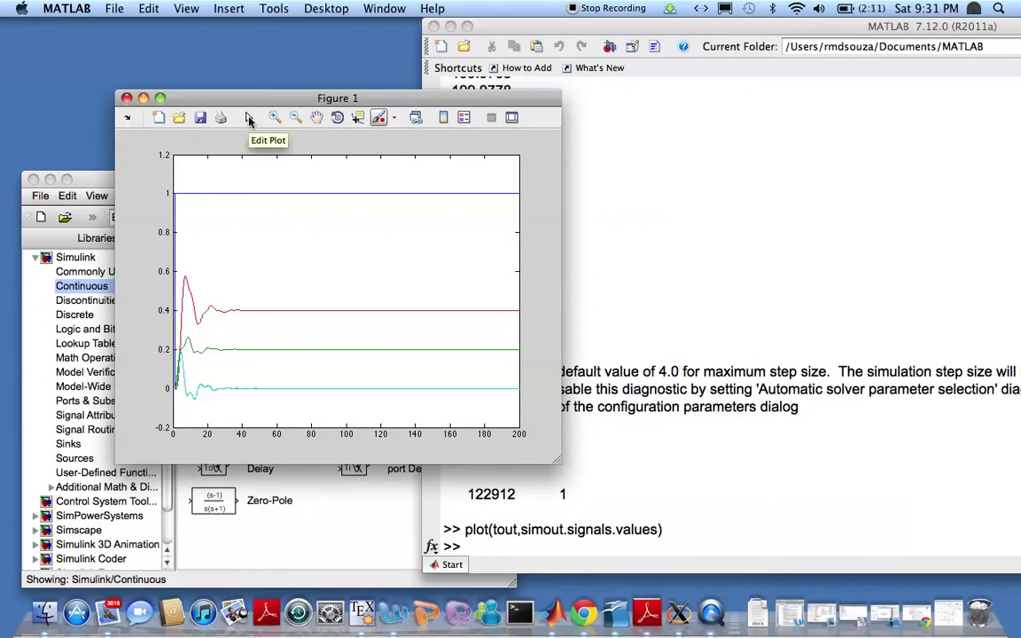
# Turn on Edit Plot, open Plot Tools, and select the axes for the Property Editor.
pyautogui.click(249, 118)
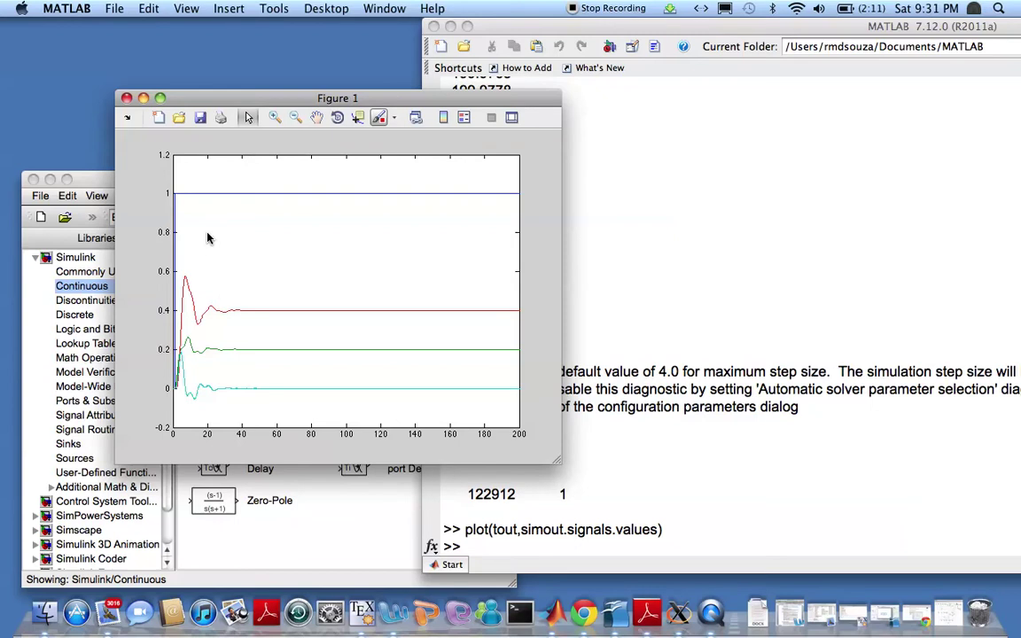
pyautogui.click(212, 143)
pyautogui.doubleClick(221, 167)
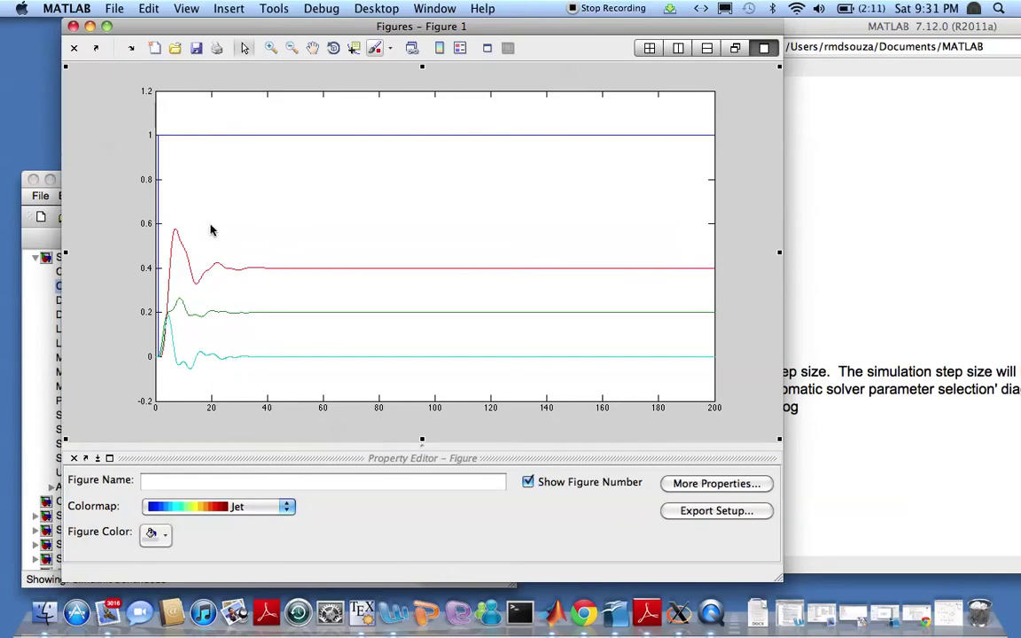
pyautogui.click(247, 225)
# Label the axes 'Time (s)' and 'Amplitude' and tick Grid X and Y.
pyautogui.click(408, 531)
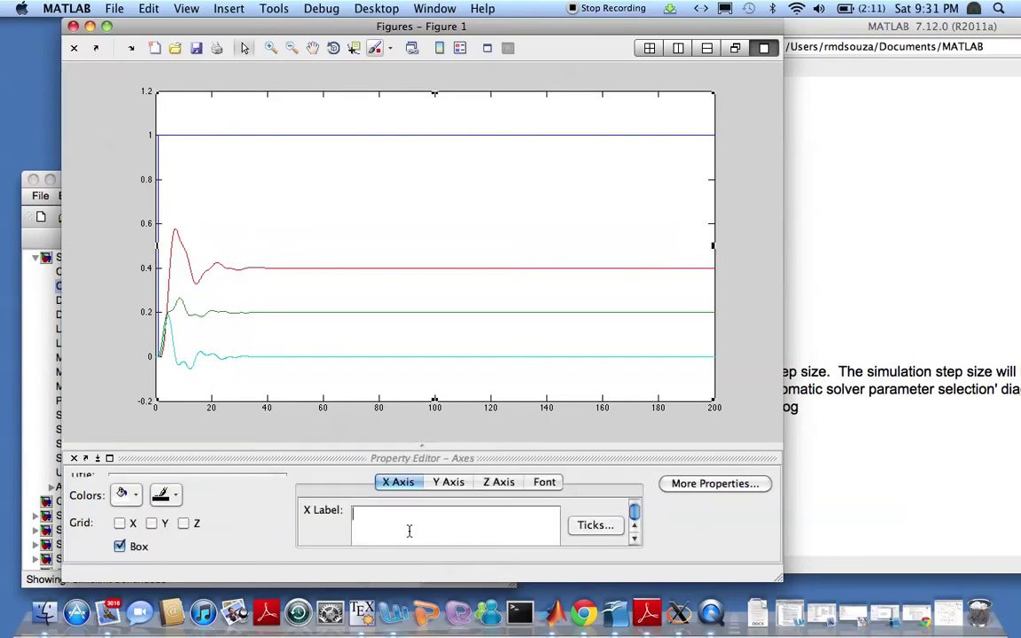
pyautogui.write('Time (s')
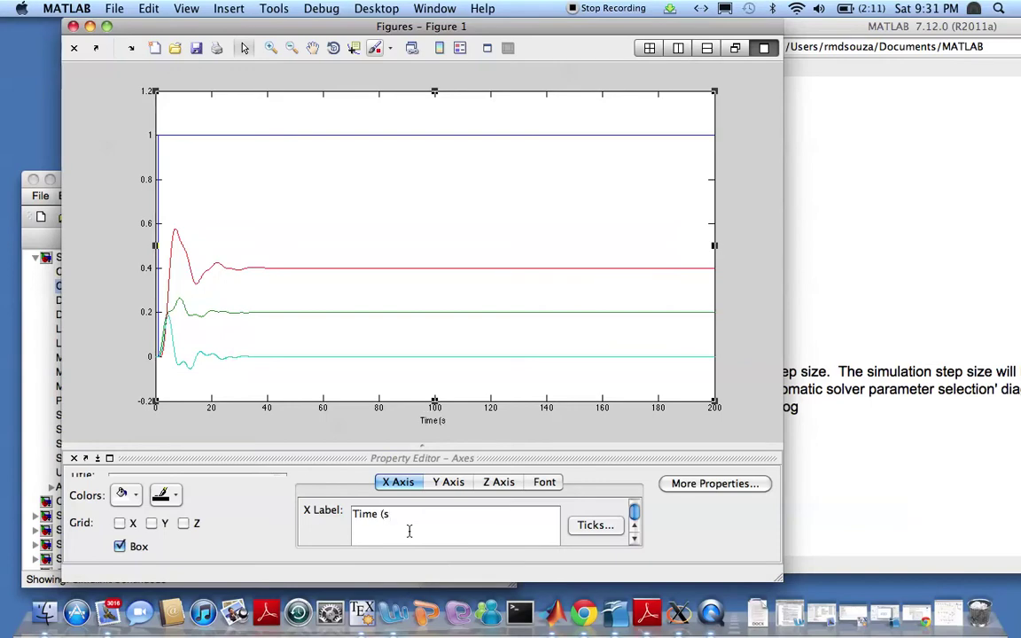
pyautogui.click(442, 484)
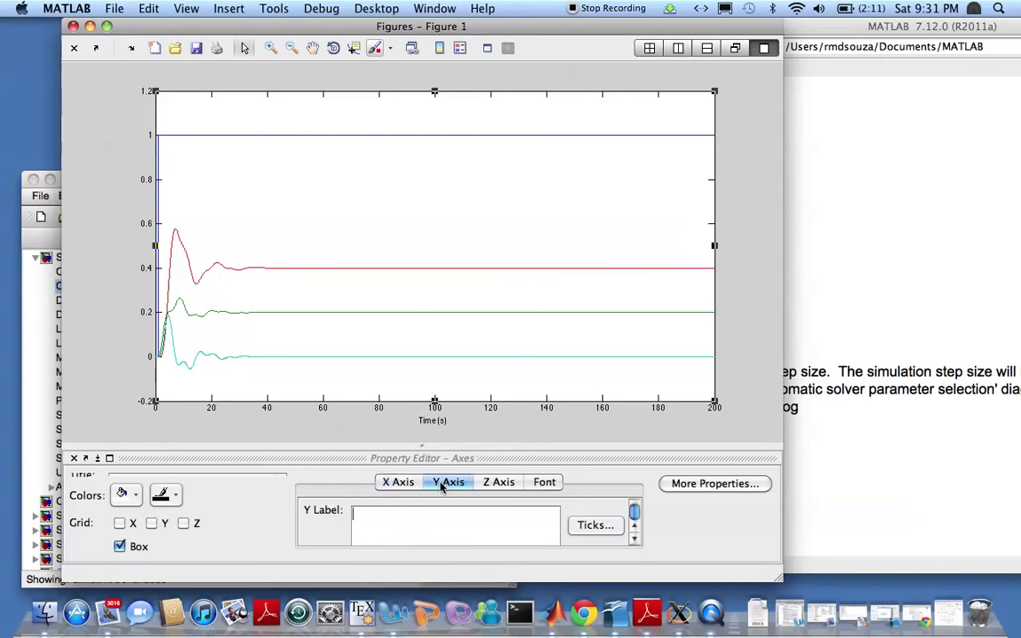
pyautogui.write('Amp')
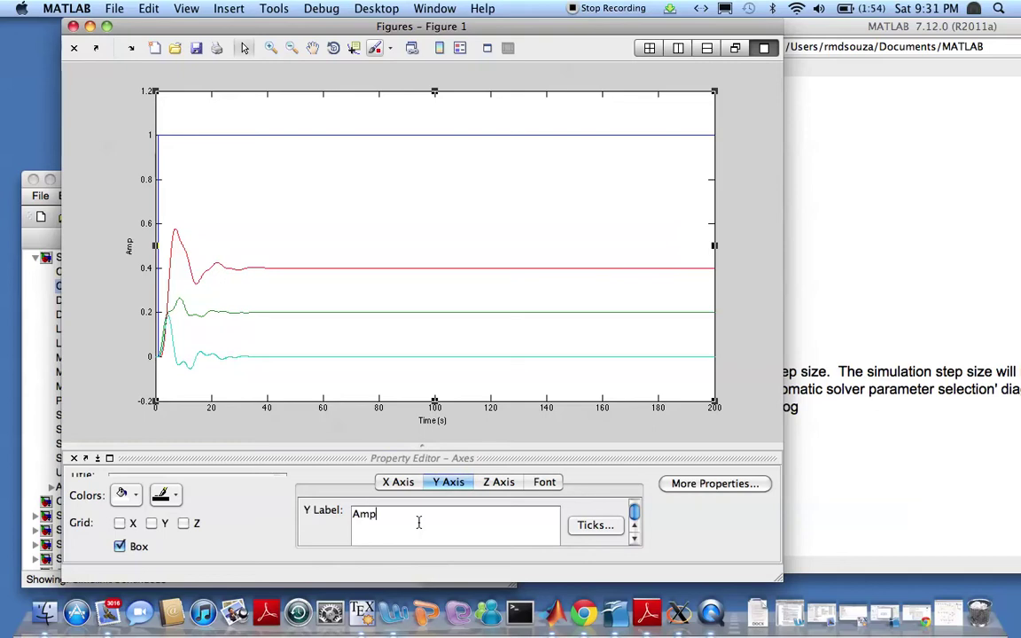
pyautogui.write('litude')
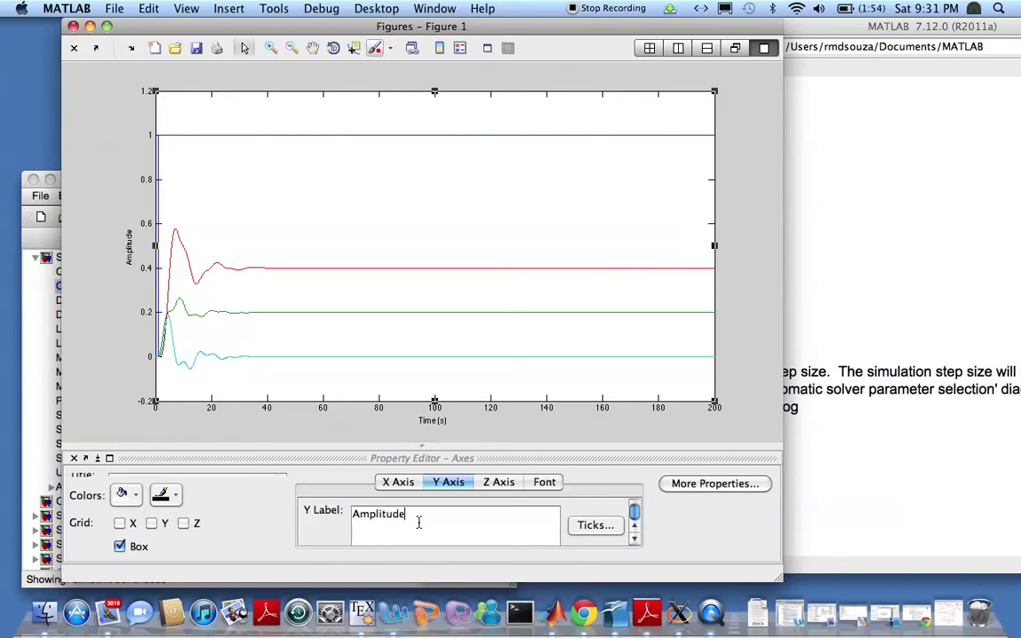
pyautogui.click(120, 523)
pyautogui.click(152, 524)
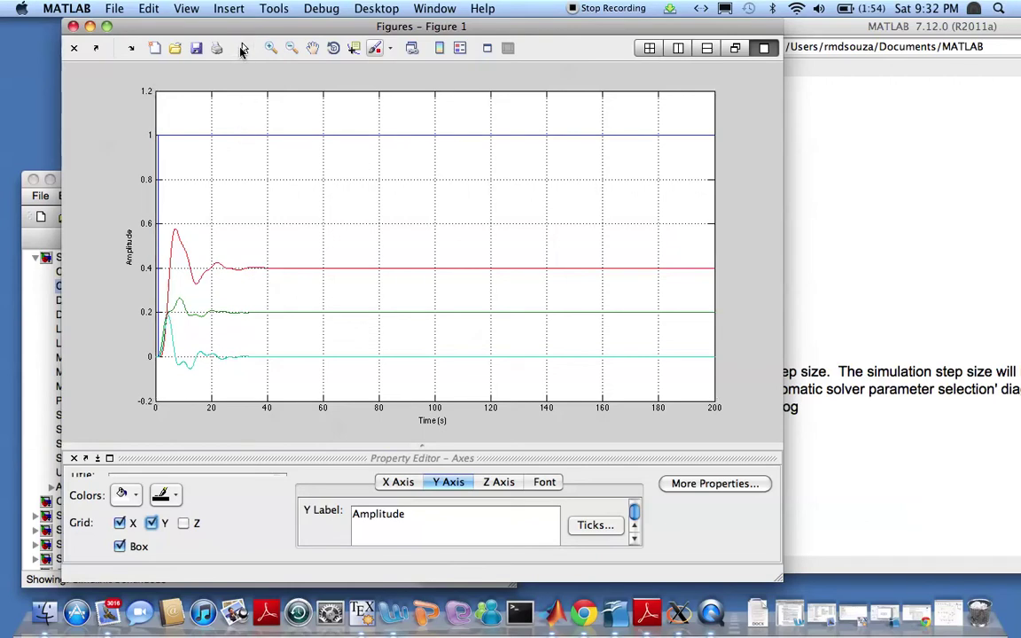
# Make the input line at 1 black with line width 1.0.
pyautogui.click(246, 135)
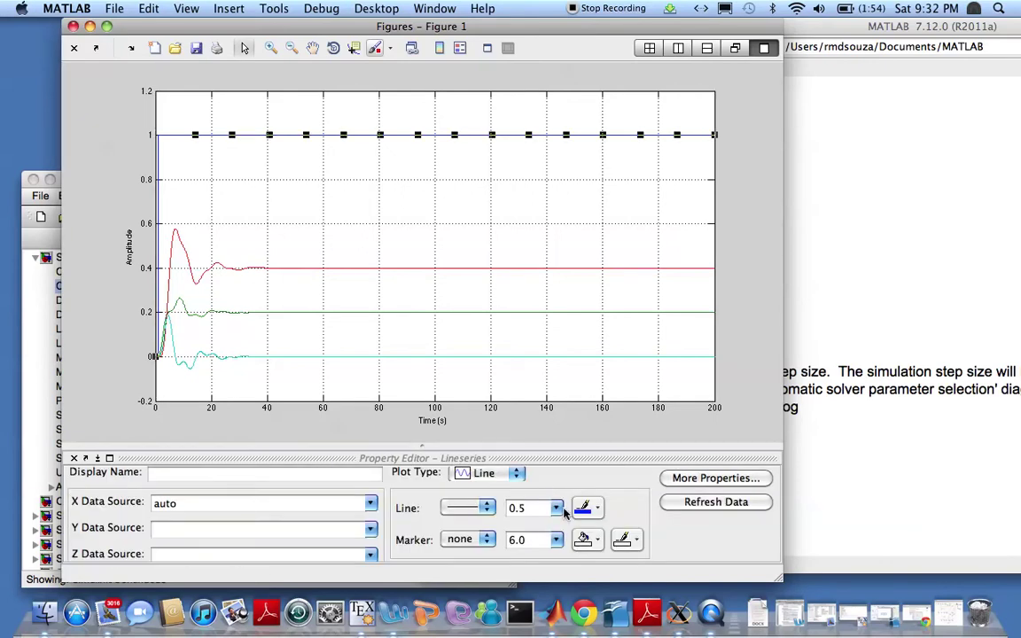
pyautogui.click(599, 510)
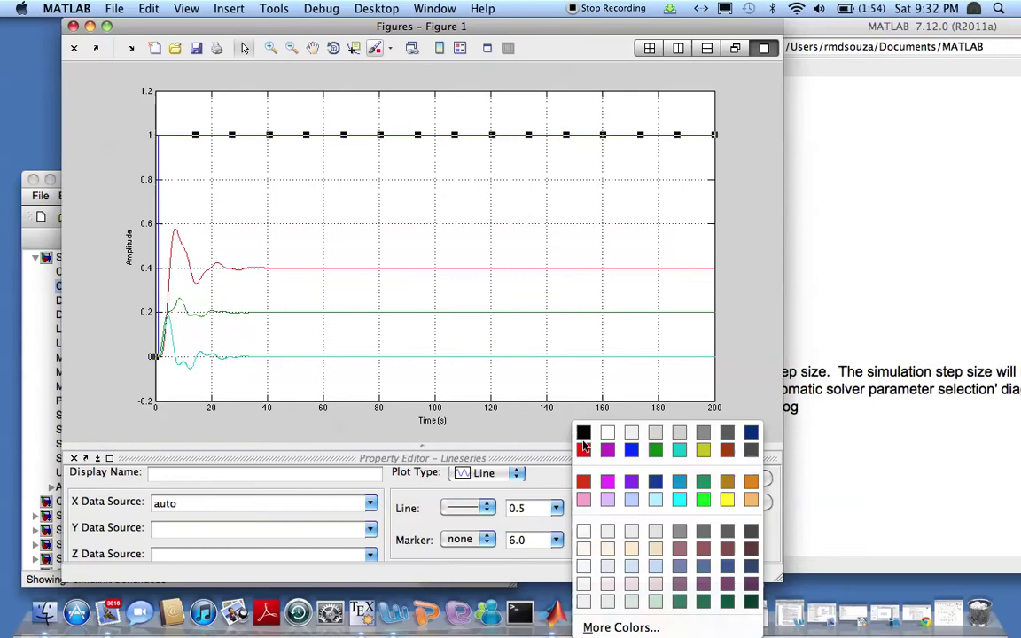
pyautogui.click(583, 438)
pyautogui.click(556, 508)
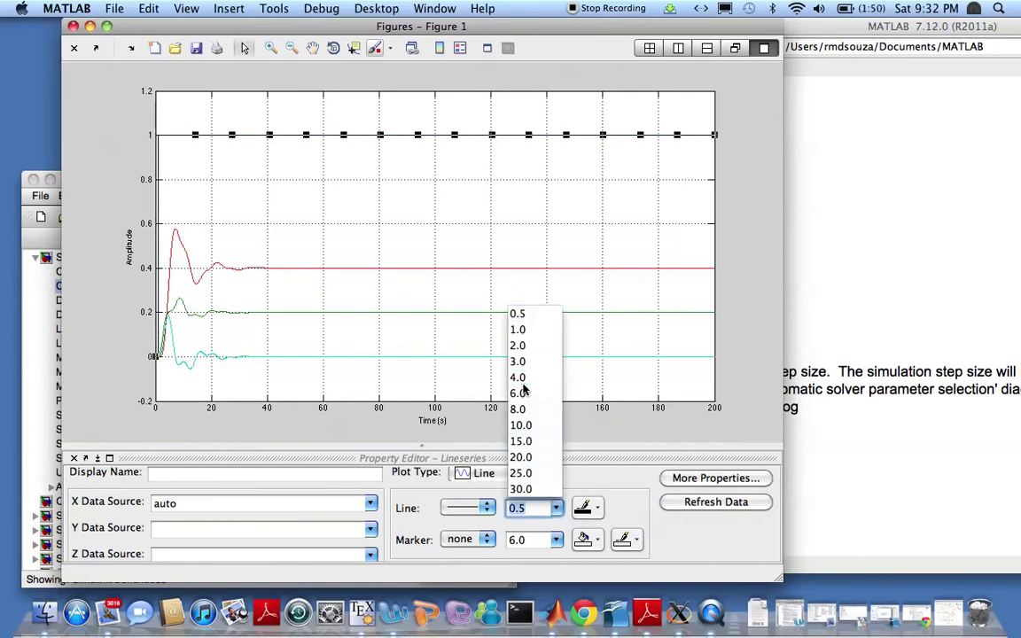
pyautogui.click(520, 377)
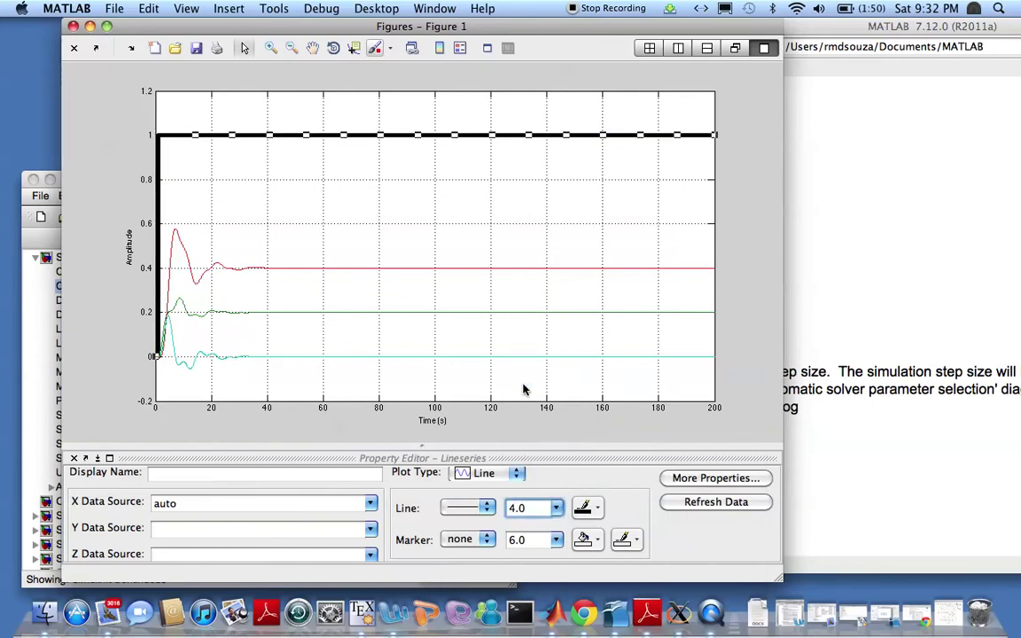
pyautogui.click(555, 508)
pyautogui.click(518, 329)
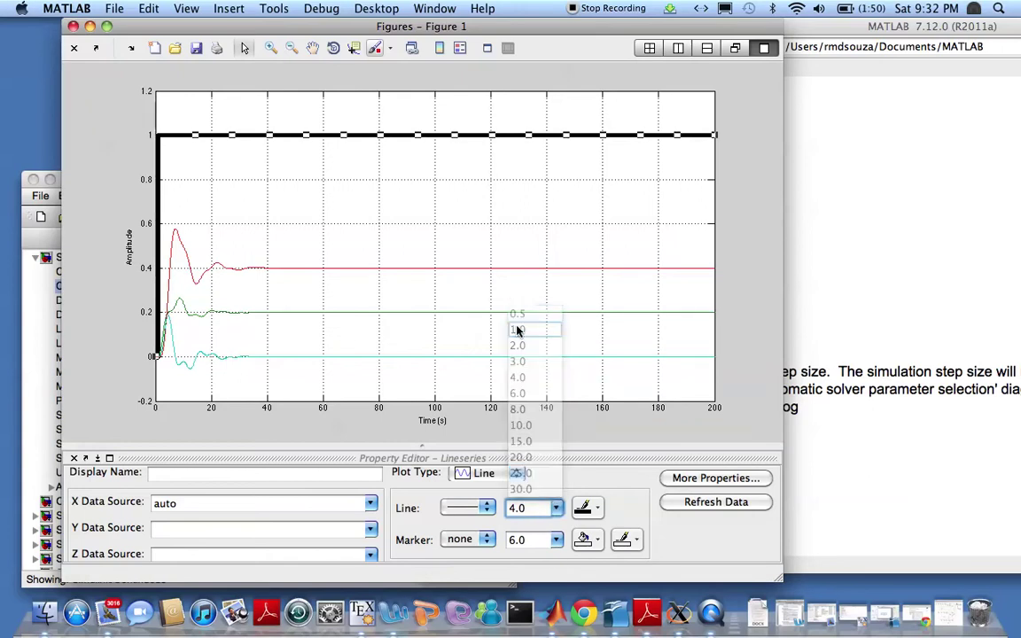
# Add circle markers with a chosen face colour to the input line.
pyautogui.click(486, 539)
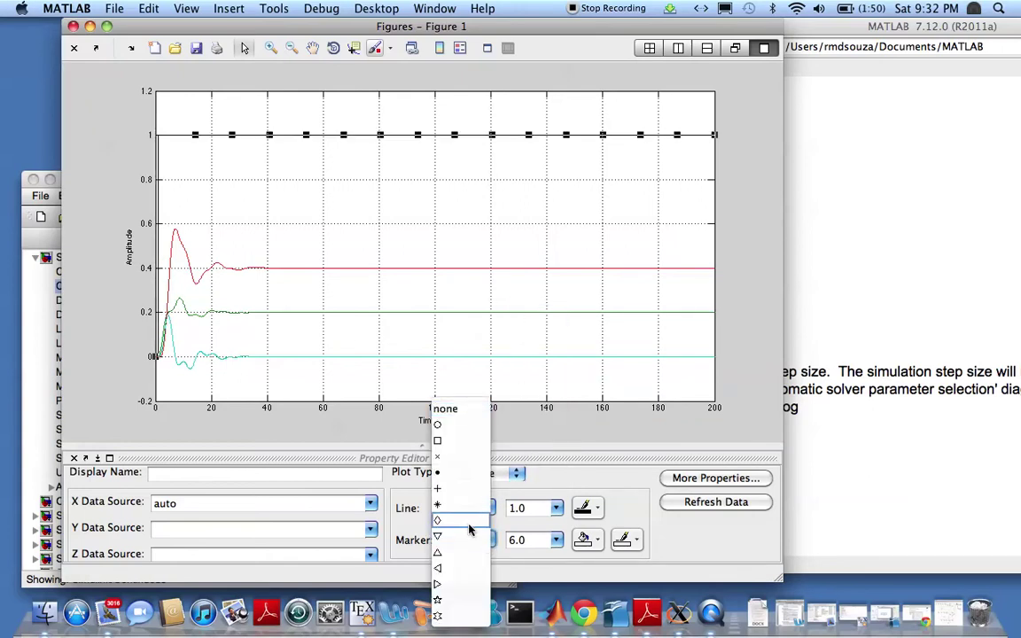
pyautogui.click(444, 425)
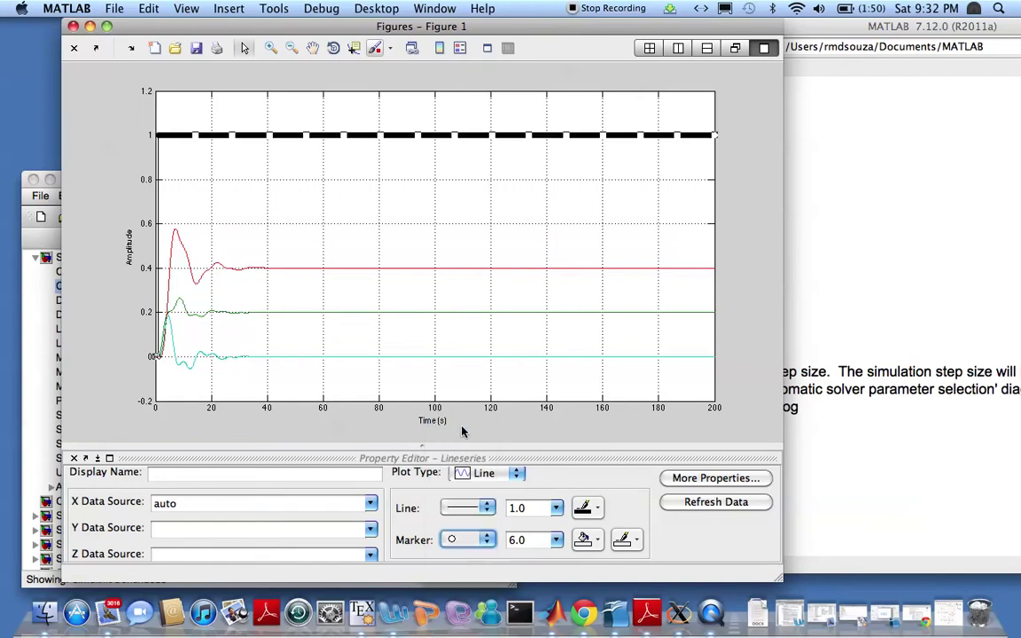
pyautogui.click(592, 541)
pyautogui.click(607, 434)
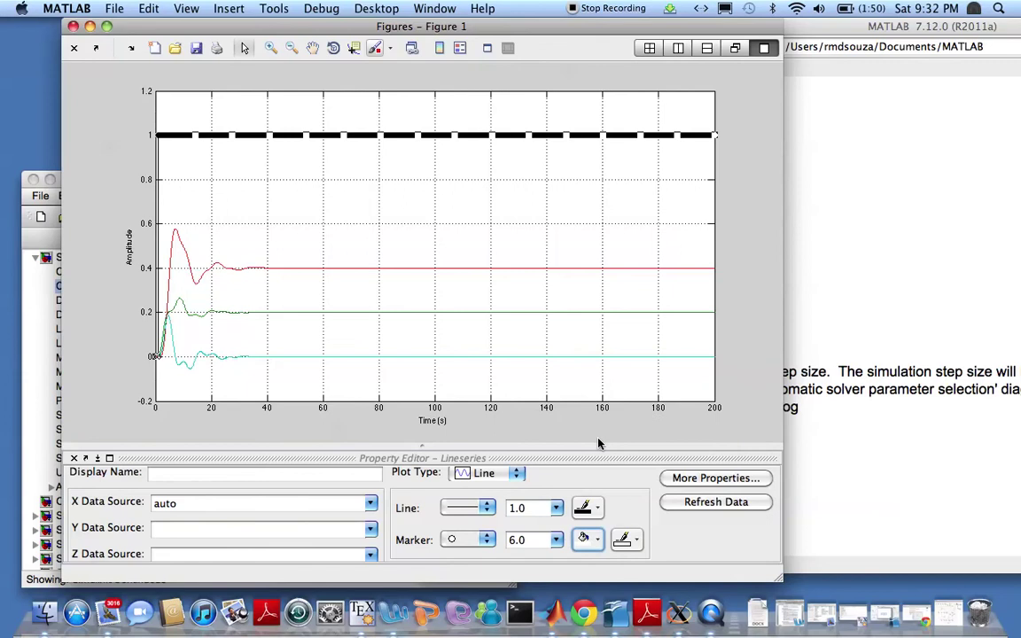
# Set the red response line's Marker to diamond, then toggle Edit Plot off and on.
pyautogui.rightClick(412, 130)
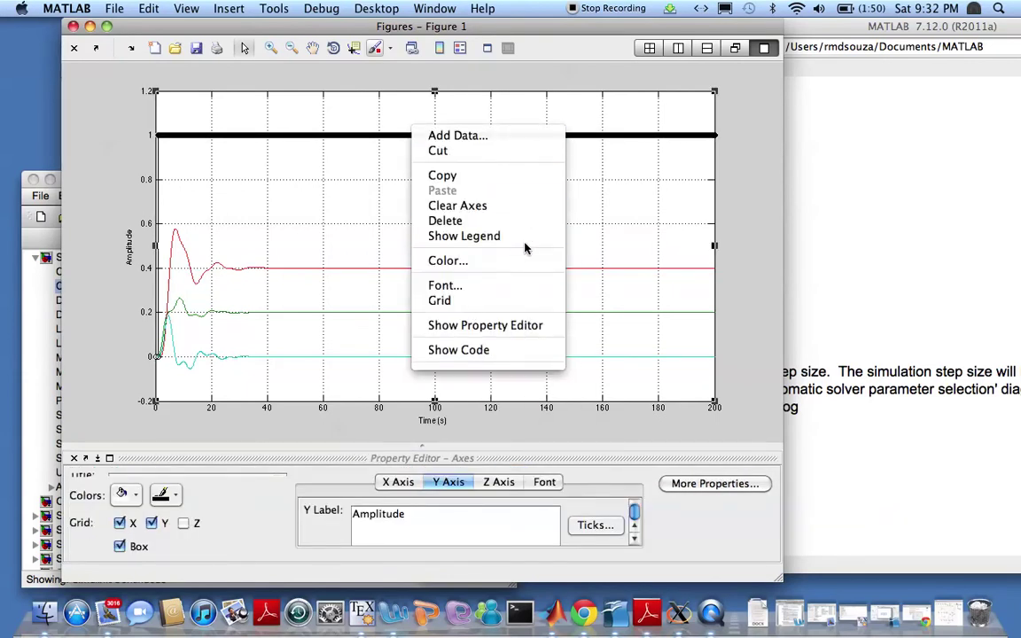
pyautogui.click(586, 213)
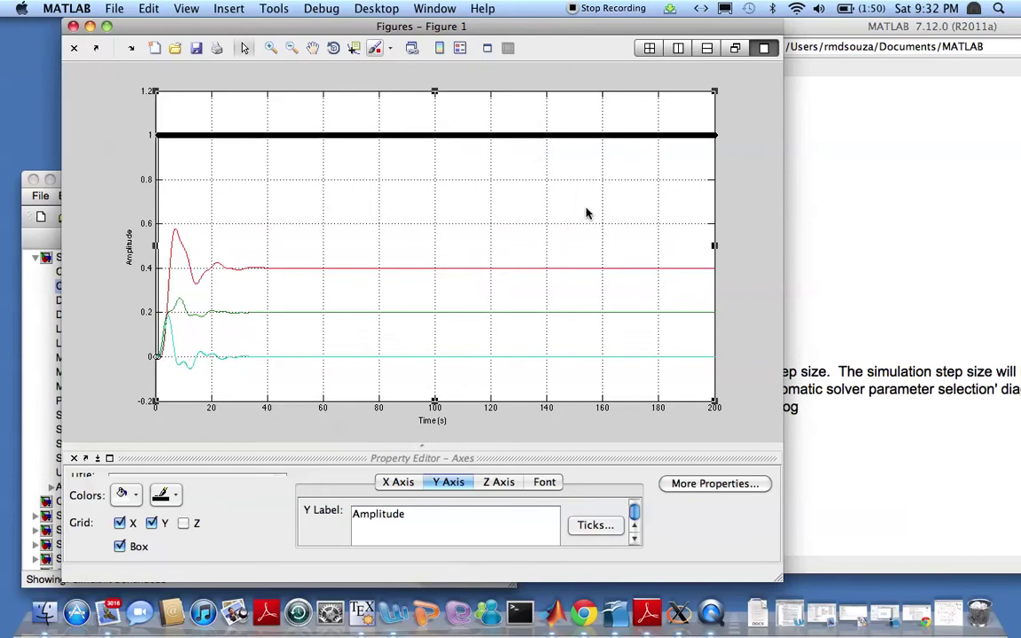
pyautogui.rightClick(404, 269)
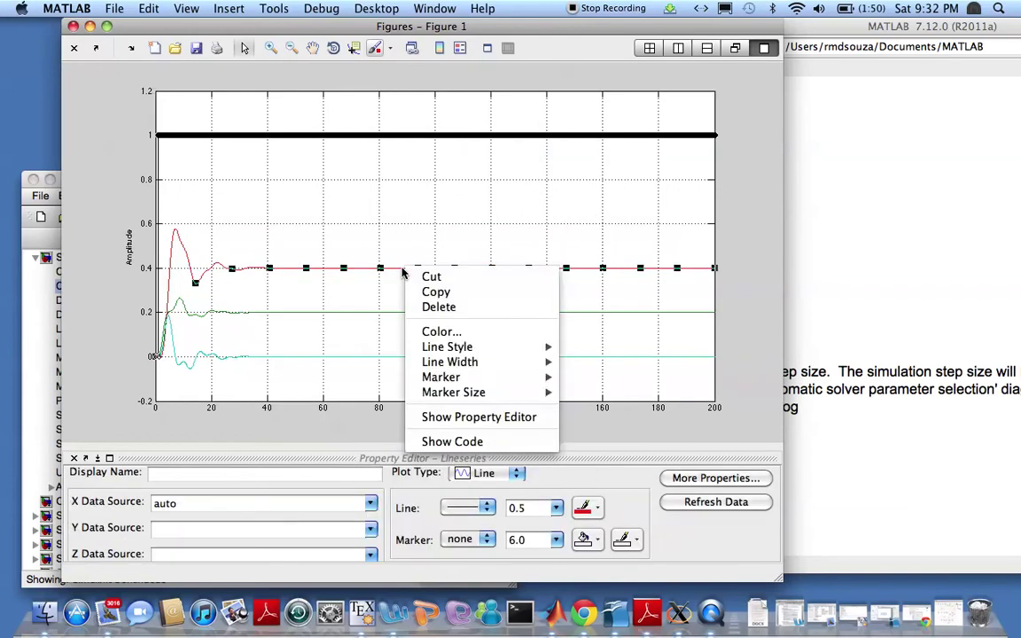
pyautogui.click(464, 539)
pyautogui.click(465, 540)
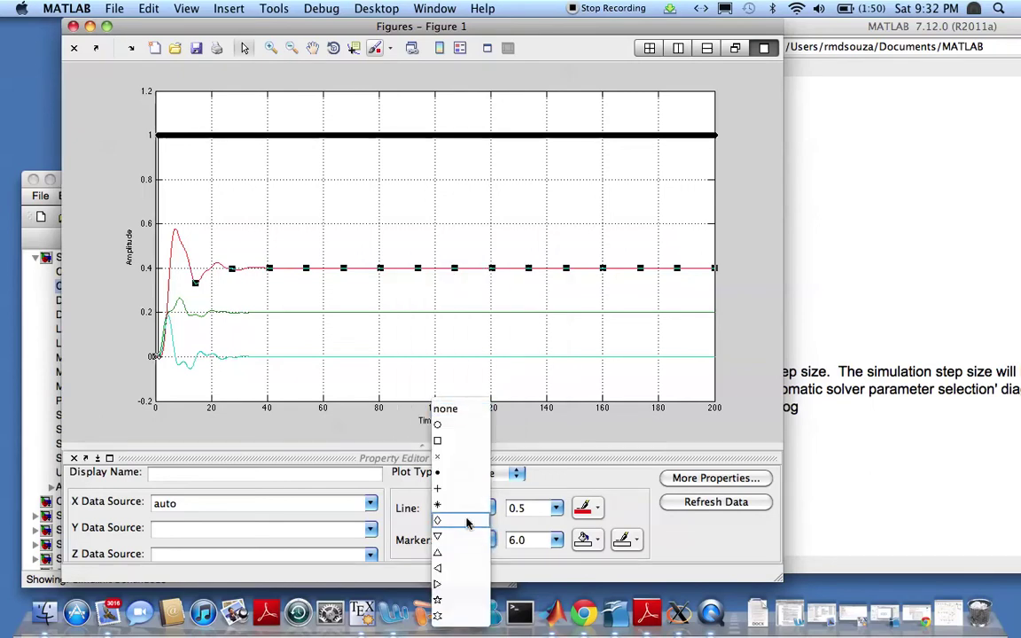
pyautogui.click(458, 521)
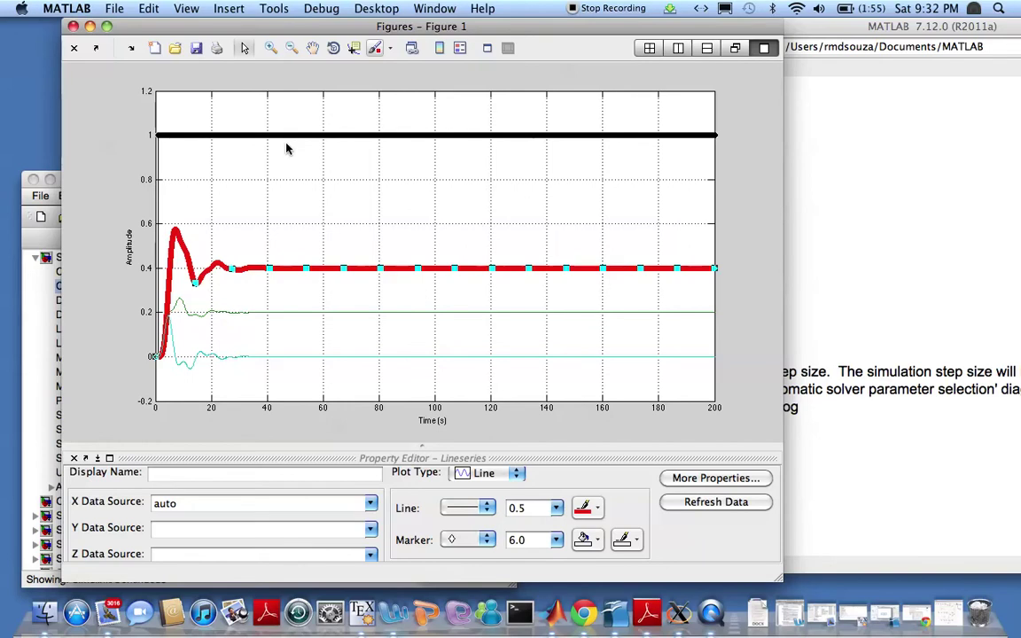
pyautogui.click(246, 47)
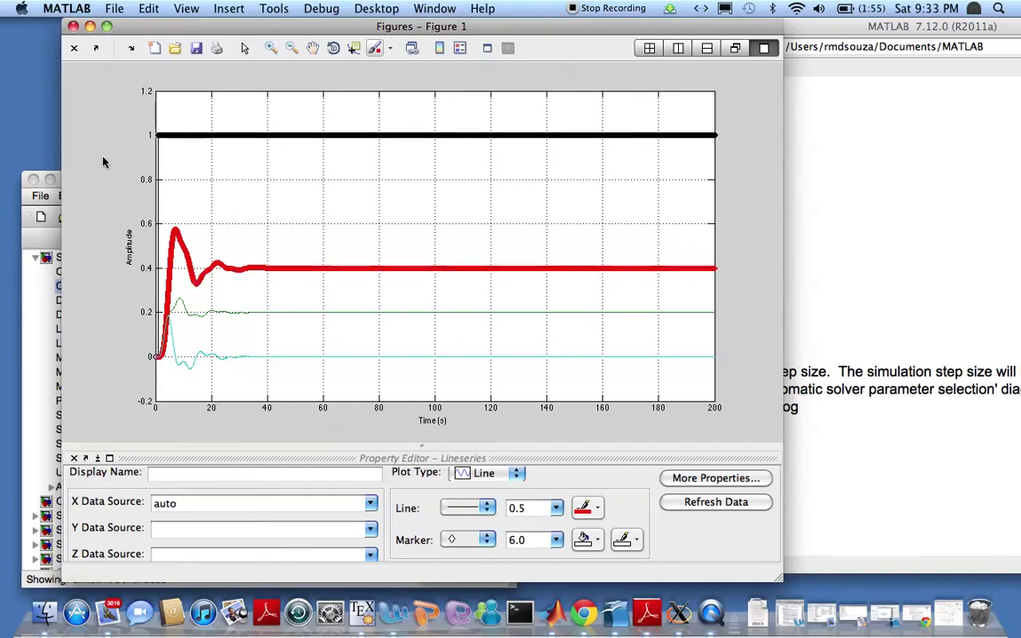
pyautogui.click(244, 47)
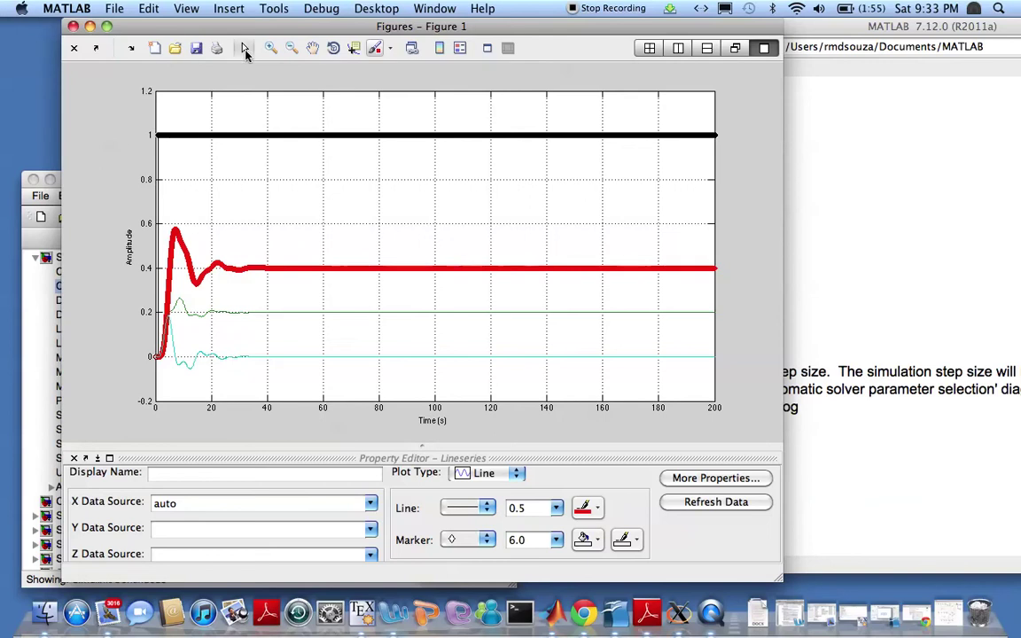
# In Export Setup Fonts, set minimum and fixed size 20, apply to the figure, and close.
pyautogui.click(110, 123)
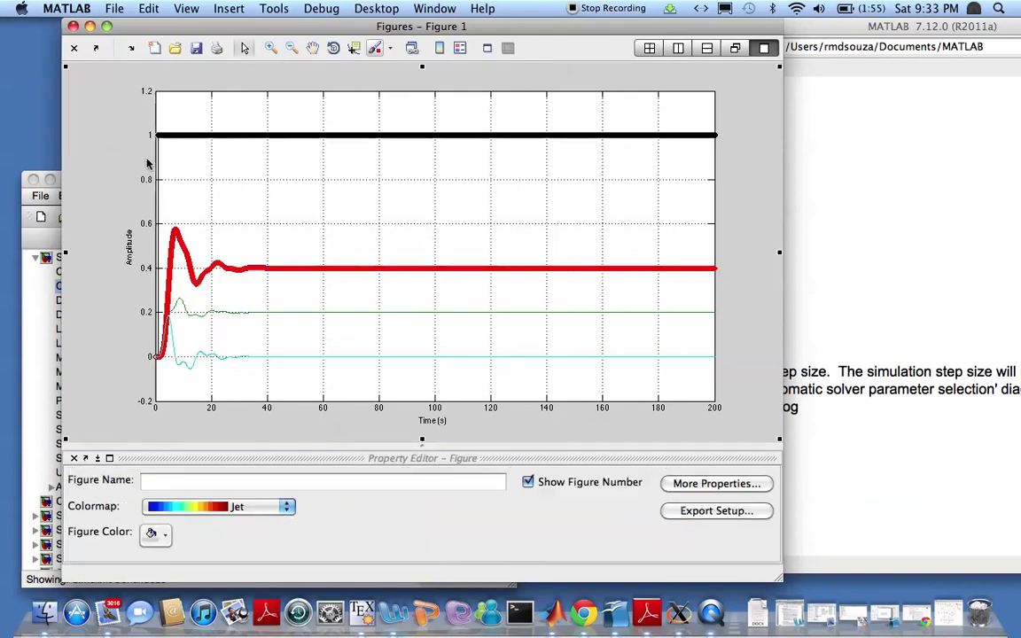
pyautogui.click(681, 512)
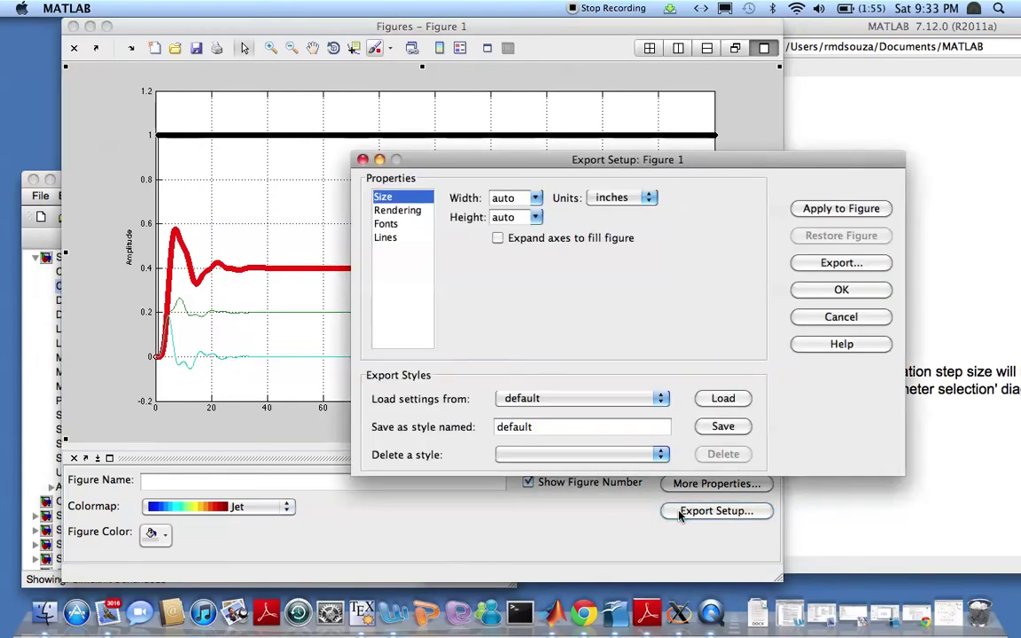
pyautogui.click(387, 224)
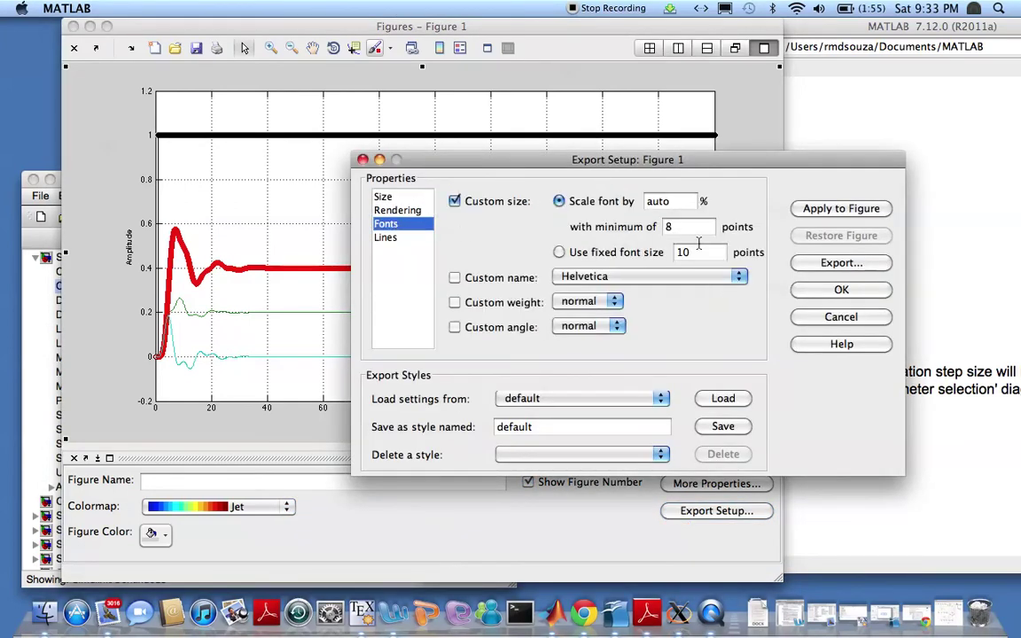
pyautogui.press('Tab')
pyautogui.write('20')
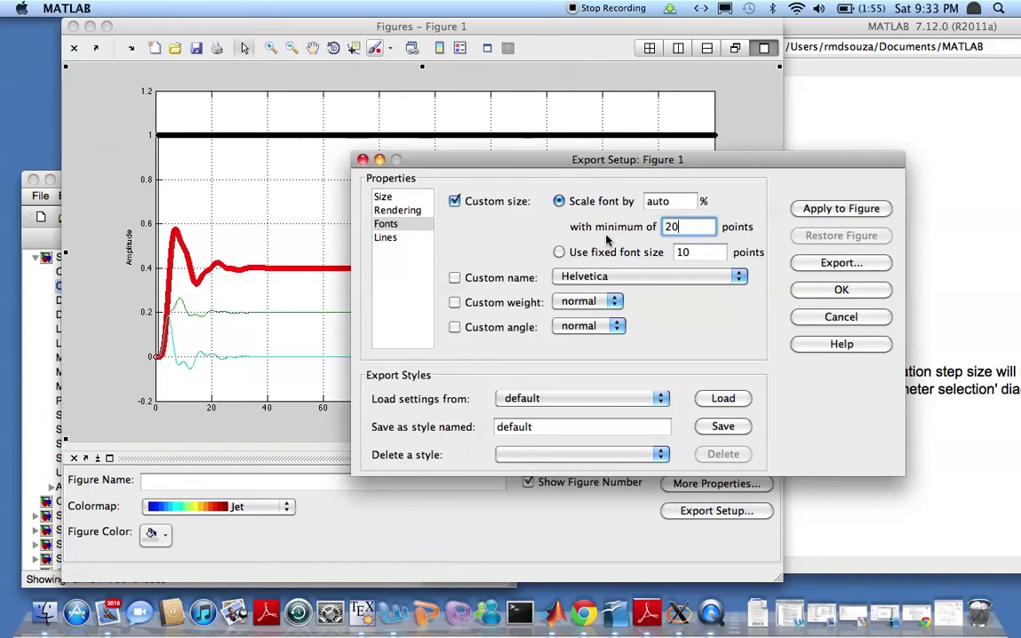
pyautogui.press('Tab')
pyautogui.write('20')
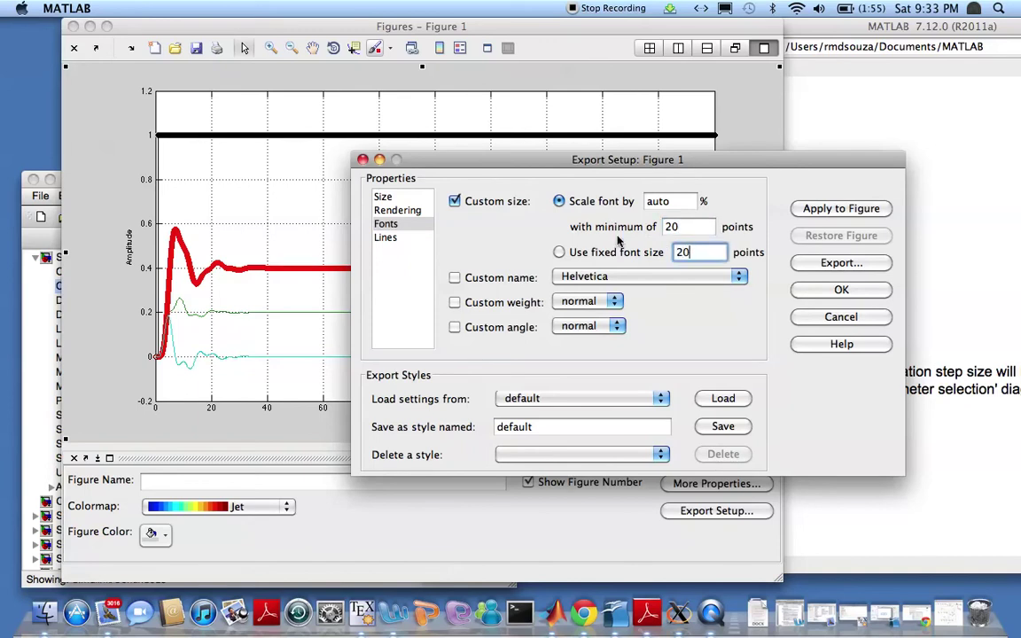
pyautogui.click(814, 211)
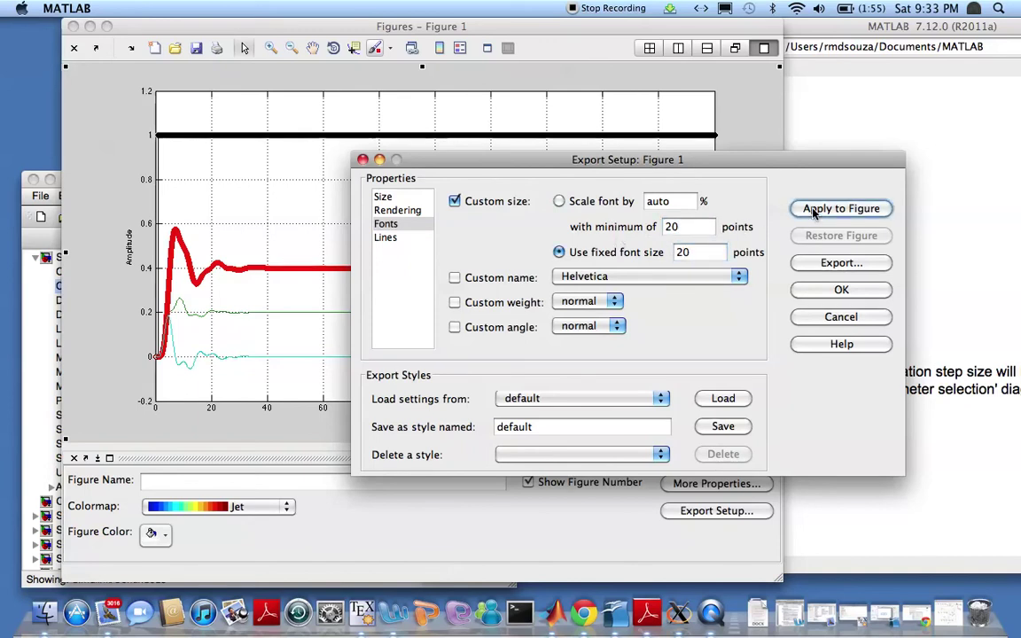
pyautogui.click(721, 427)
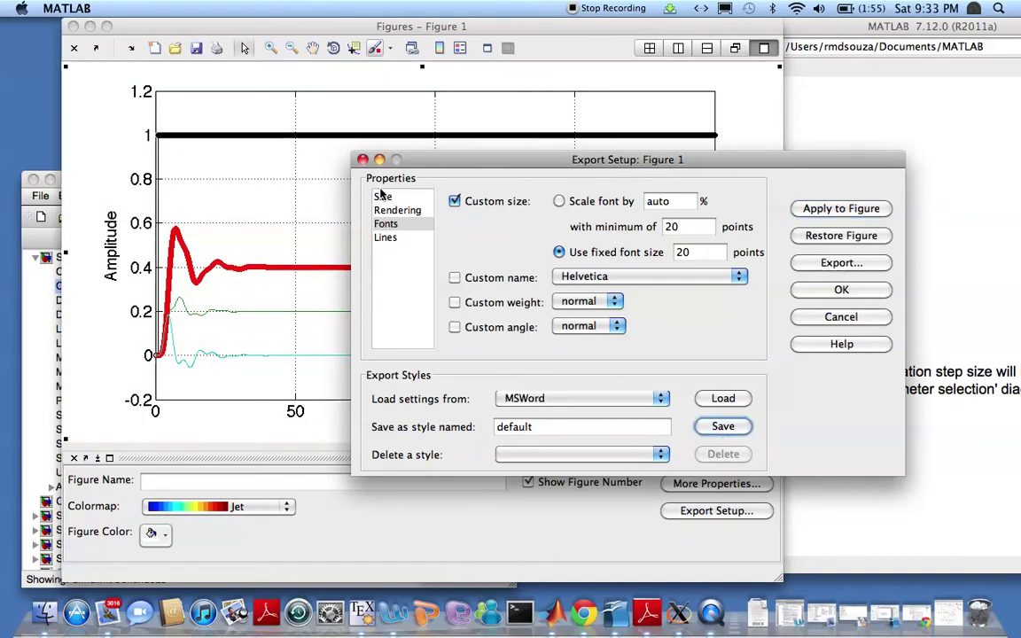
pyautogui.click(364, 160)
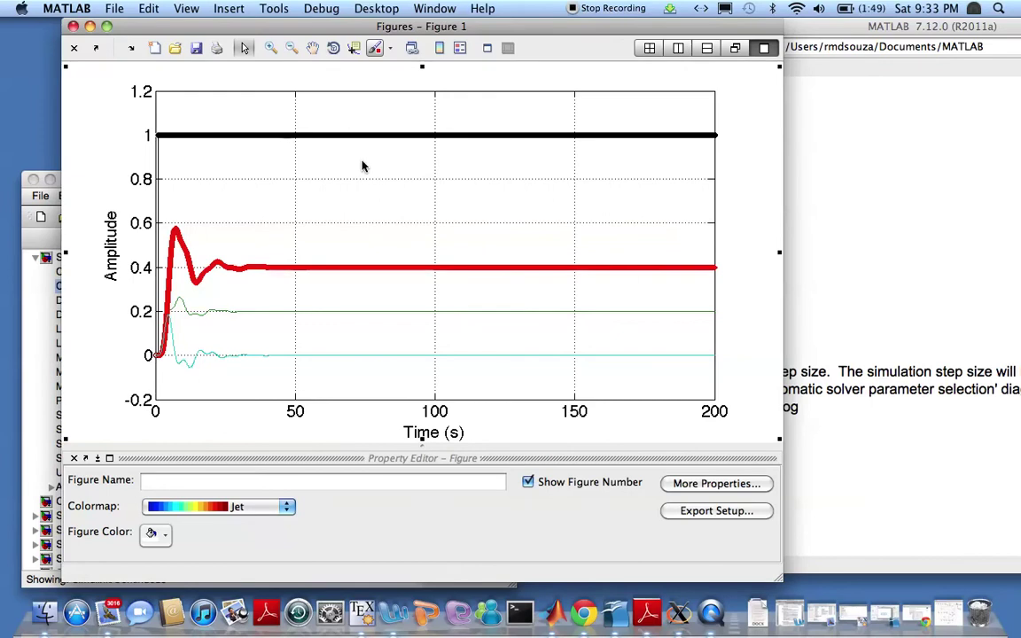
# Run legend('input','x','theta','l'), correcting the 'legen' typo, and return to Figure 1.
pyautogui.click(825, 309)
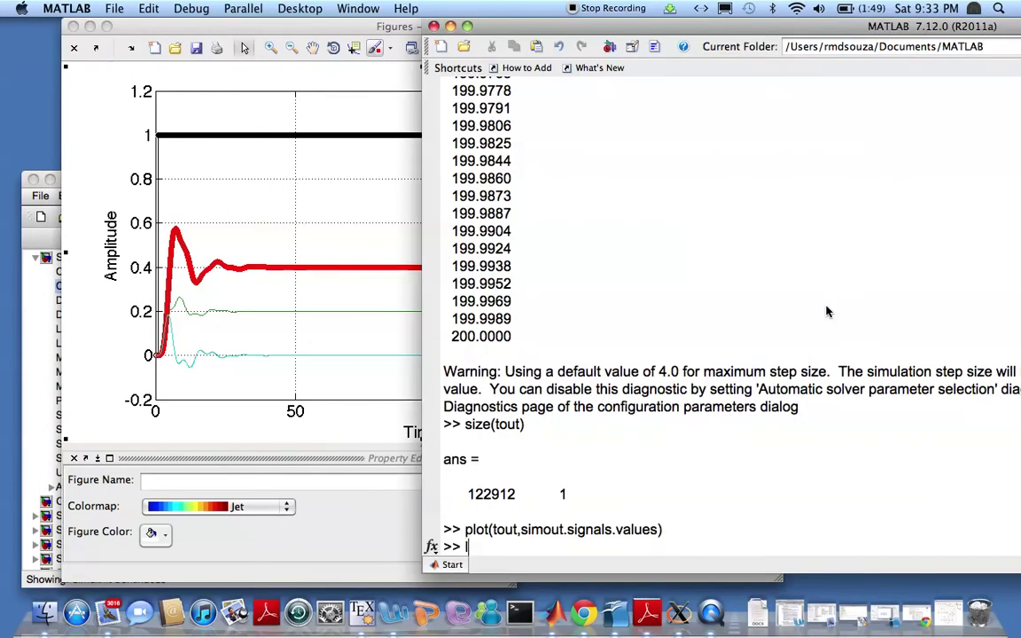
pyautogui.write('legen')
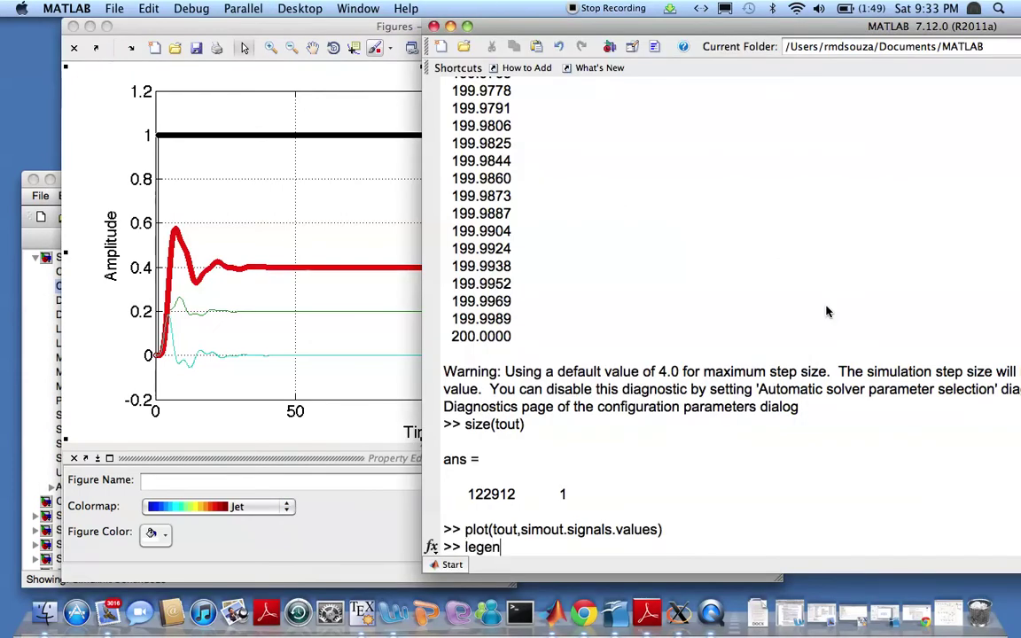
pyautogui.write("('input',")
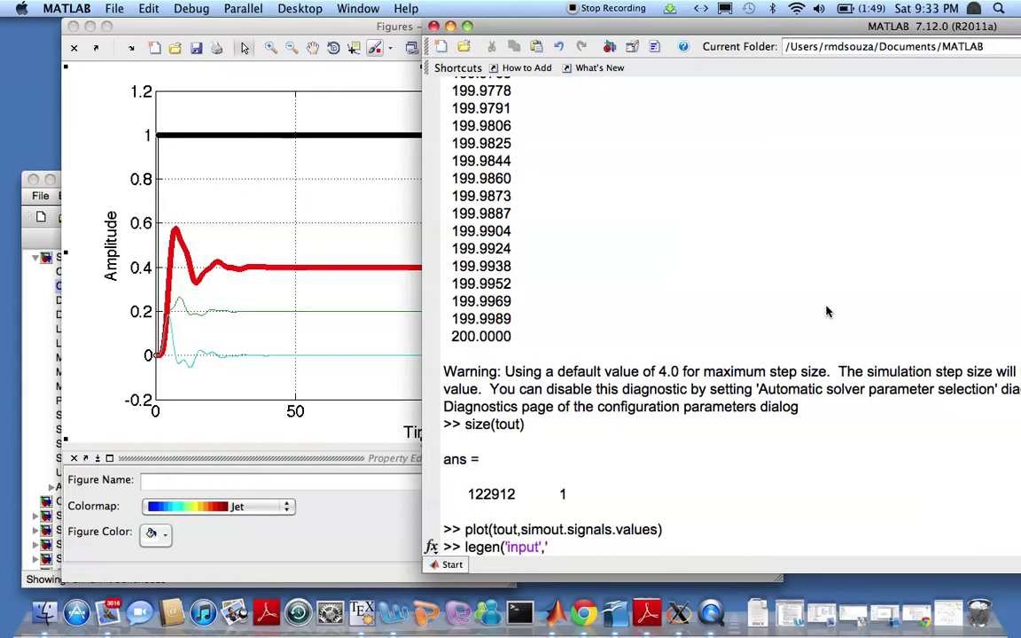
pyautogui.write("'x','th")
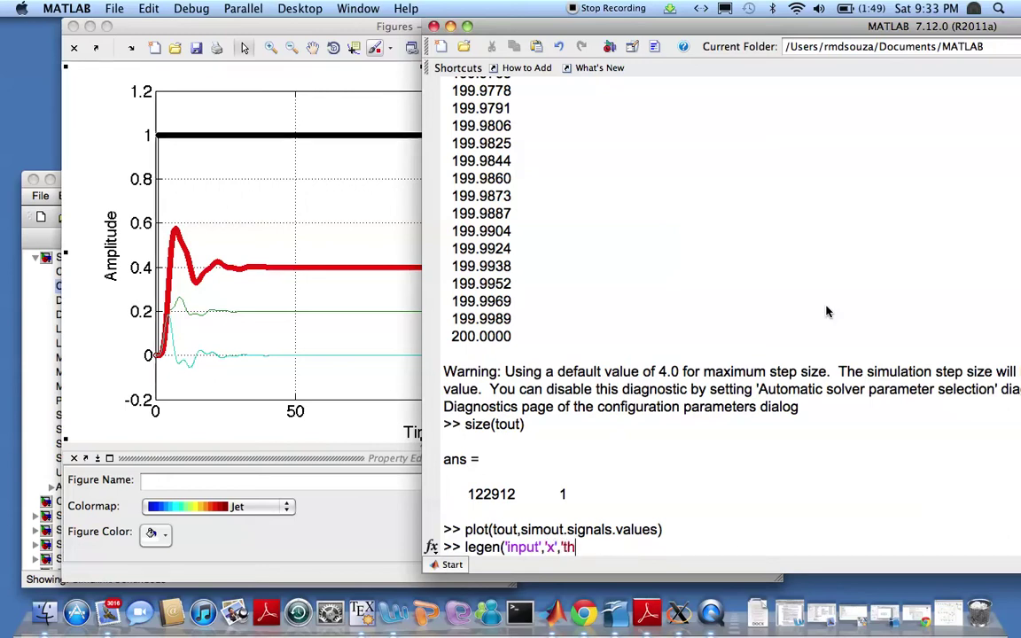
pyautogui.write("eta','")
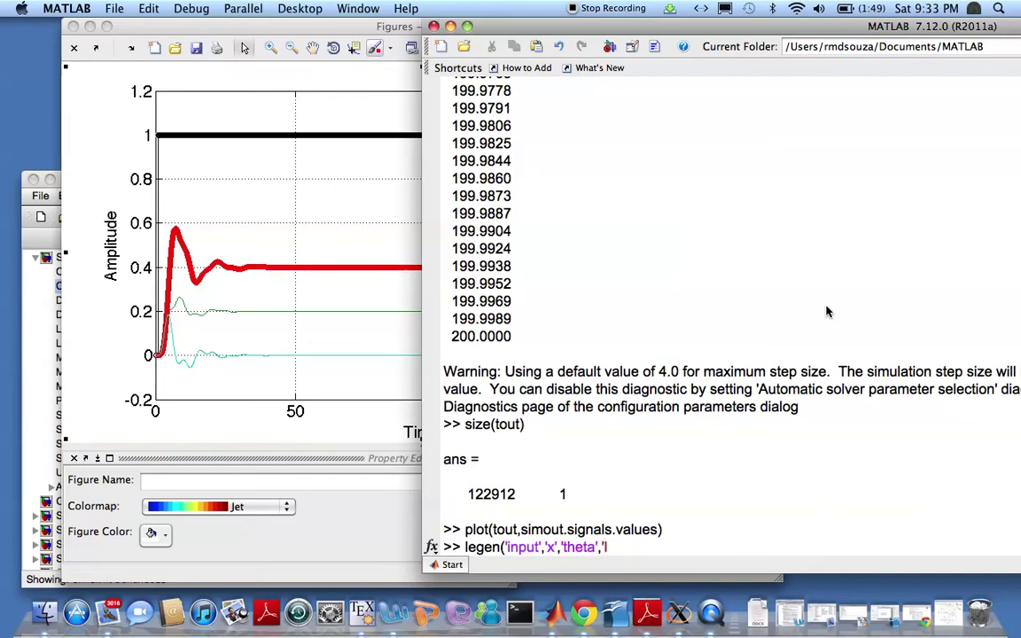
pyautogui.write("l')")
pyautogui.press('Return')
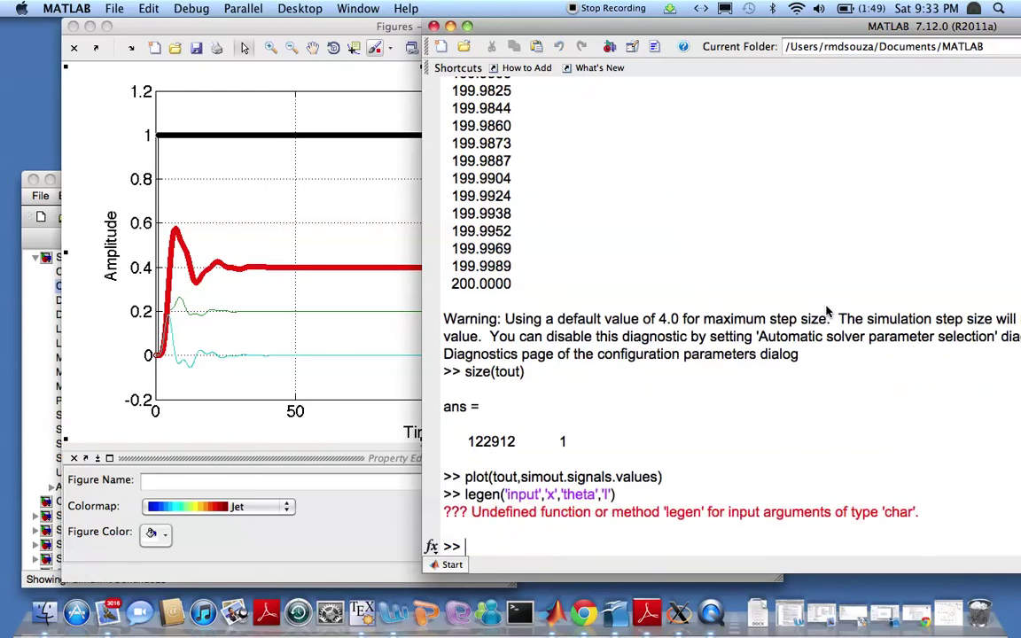
pyautogui.press('Up')
pyautogui.press('Left')
pyautogui.press('Left')
pyautogui.press('Left')
pyautogui.press('Left')
pyautogui.press('Left')
pyautogui.press('Left')
pyautogui.press('Left')
pyautogui.press('Left')
pyautogui.press('Left')
pyautogui.press('Left')
pyautogui.press('Left')
pyautogui.press('Left')
pyautogui.press('Left')
pyautogui.press('Left')
pyautogui.press('Left')
pyautogui.press('Left')
pyautogui.press('Left')
pyautogui.press('Left')
pyautogui.press('Left')
pyautogui.press('Left')
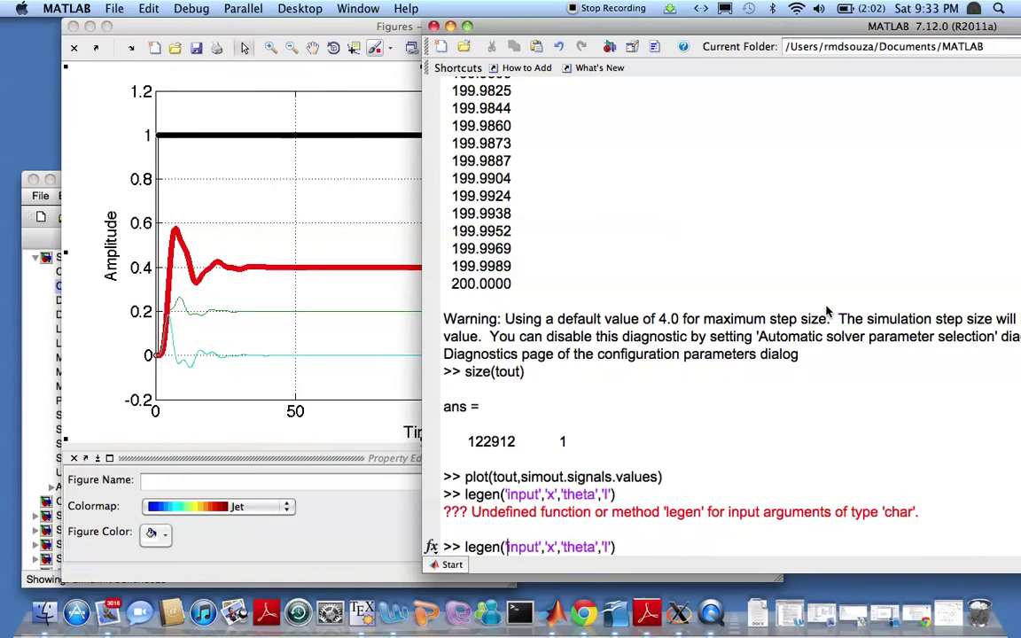
pyautogui.write('d')
pyautogui.press('Return')
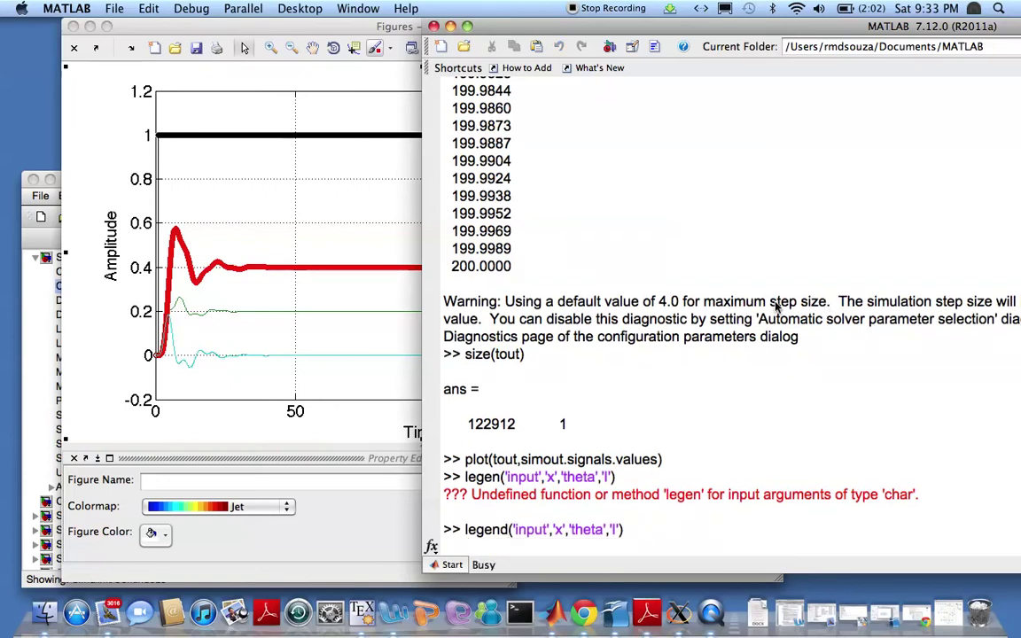
pyautogui.click(356, 171)
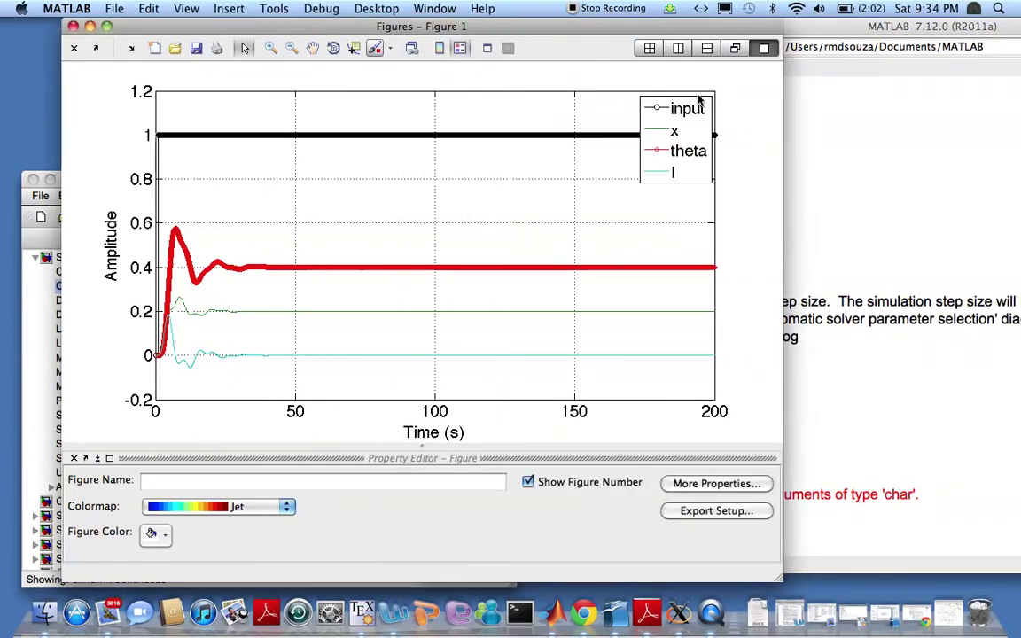
pyautogui.click(674, 158)
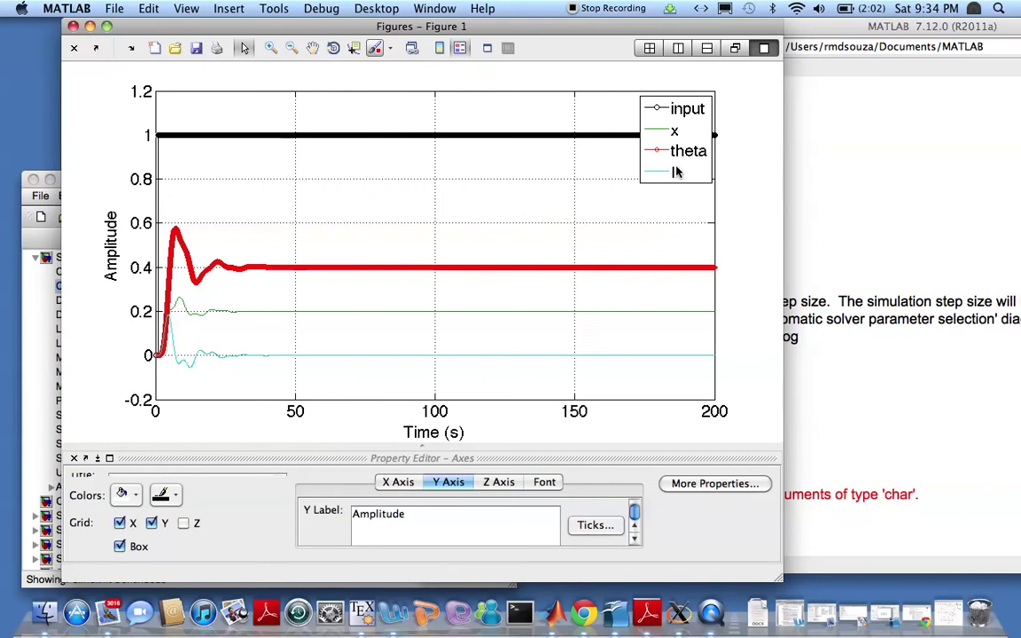
# Reselect the plot and toggle Edit Plot mode off and back on.
pyautogui.click(426, 312)
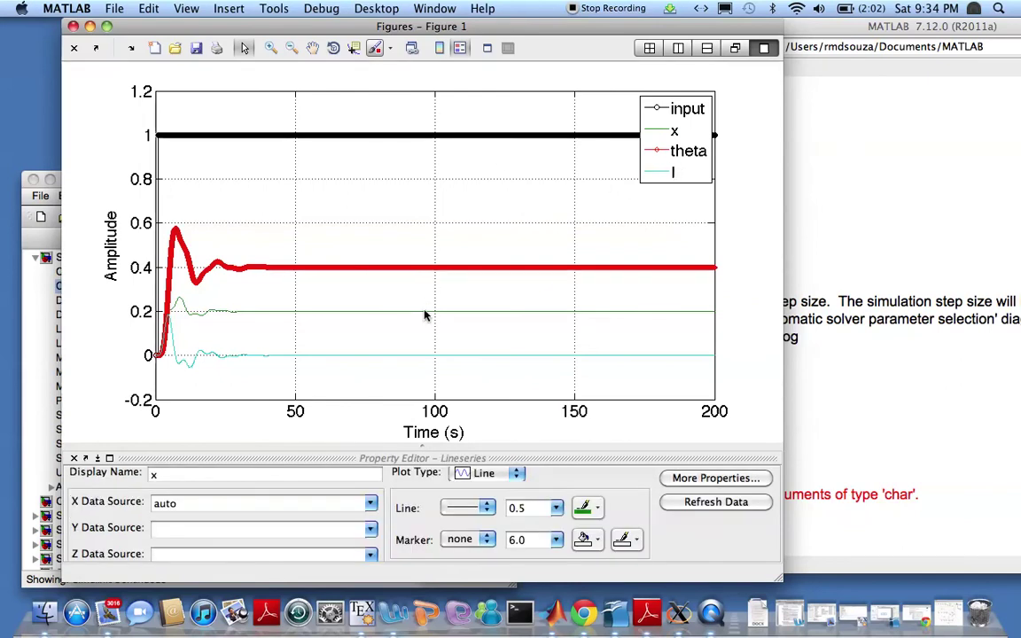
pyautogui.click(370, 269)
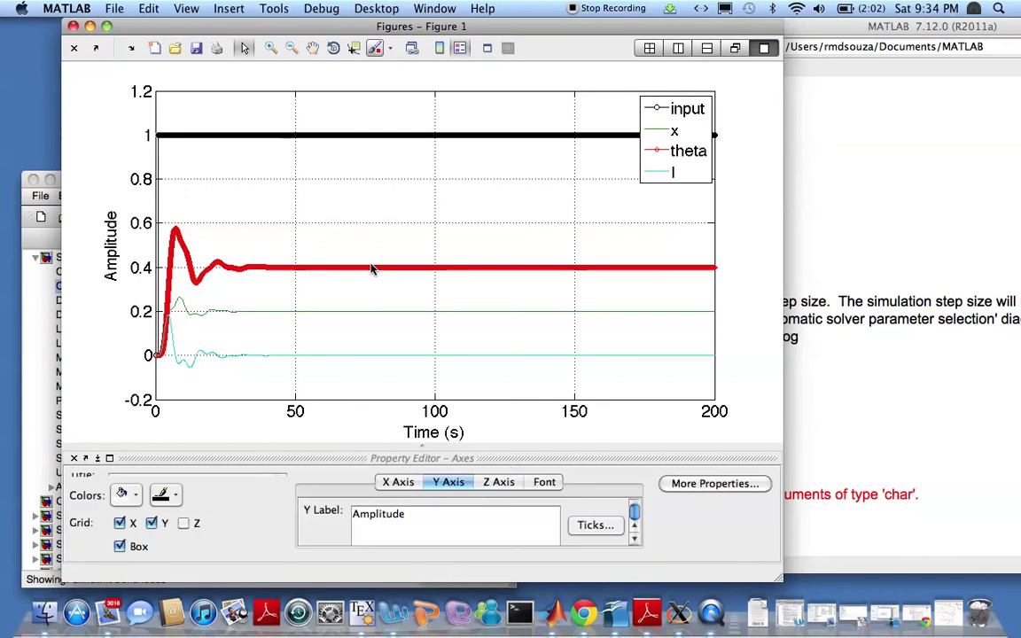
pyautogui.click(245, 48)
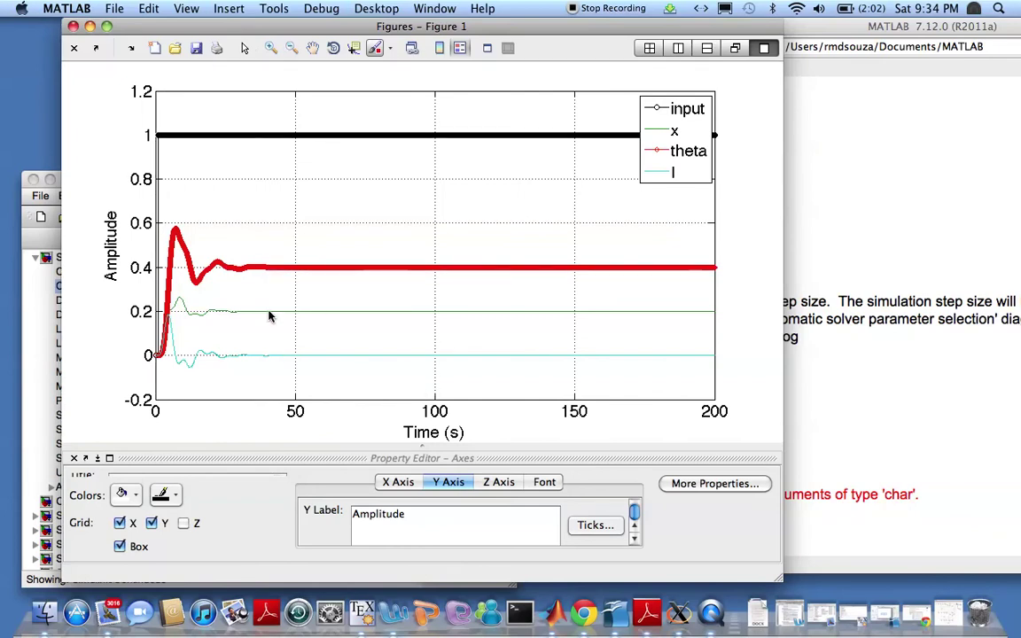
pyautogui.click(245, 48)
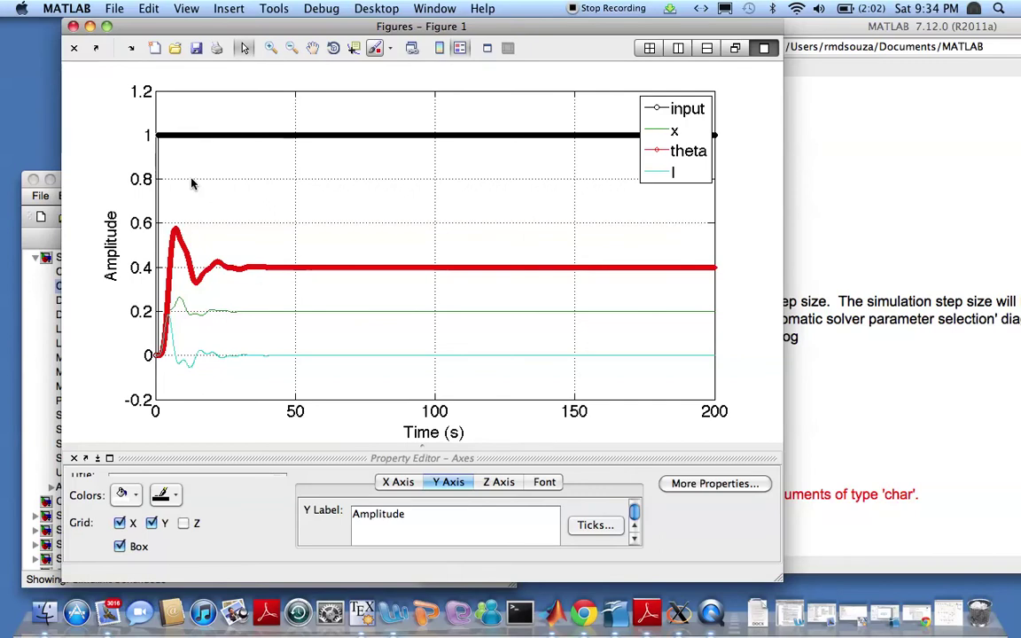
# Make the black input curve a dashed line with no markers.
pyautogui.click(200, 136)
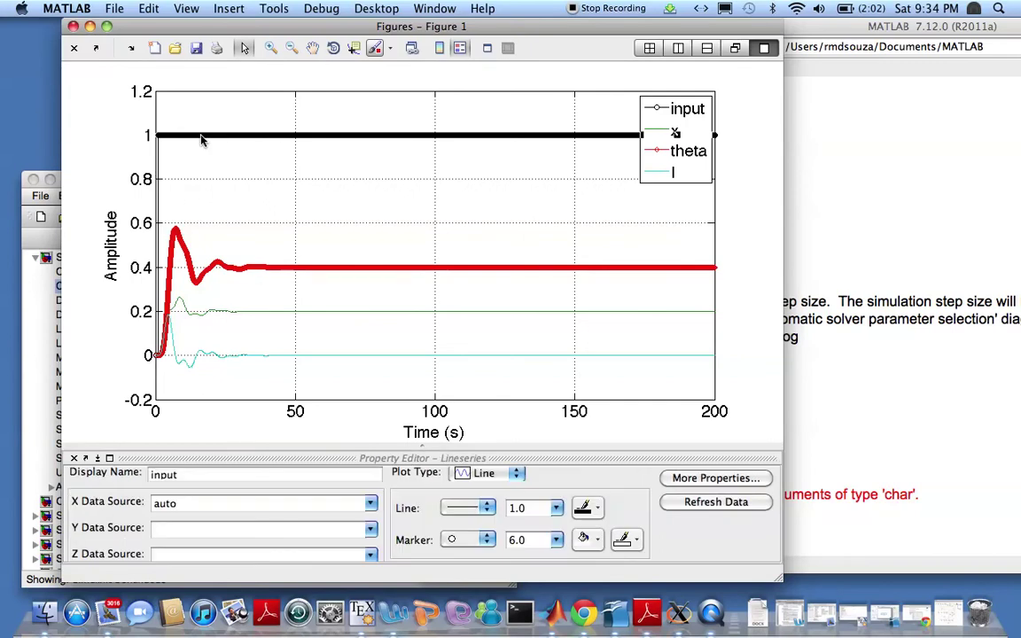
pyautogui.click(488, 540)
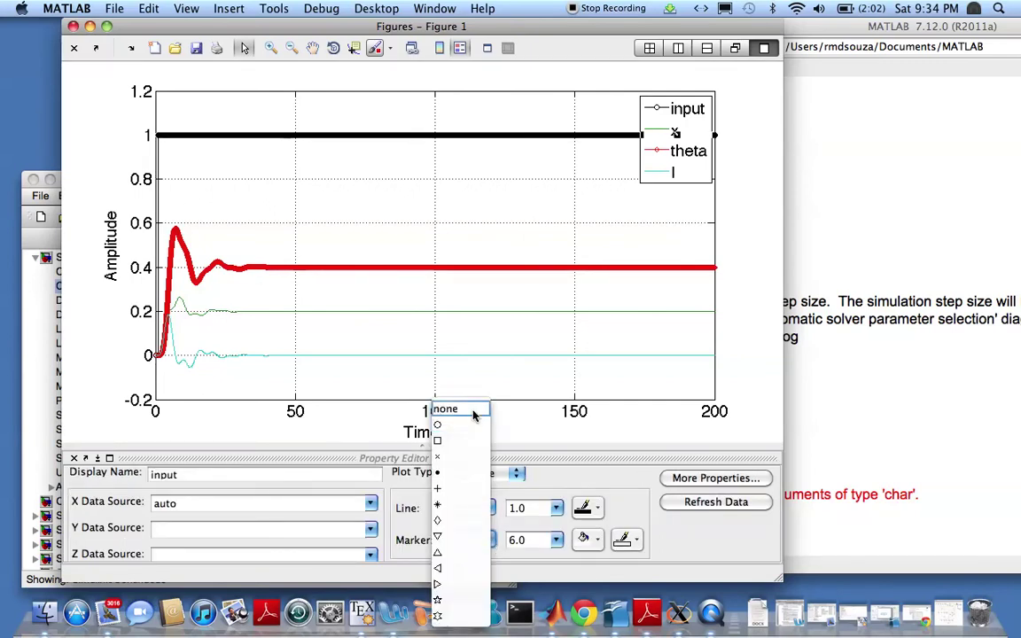
pyautogui.click(473, 414)
pyautogui.click(487, 510)
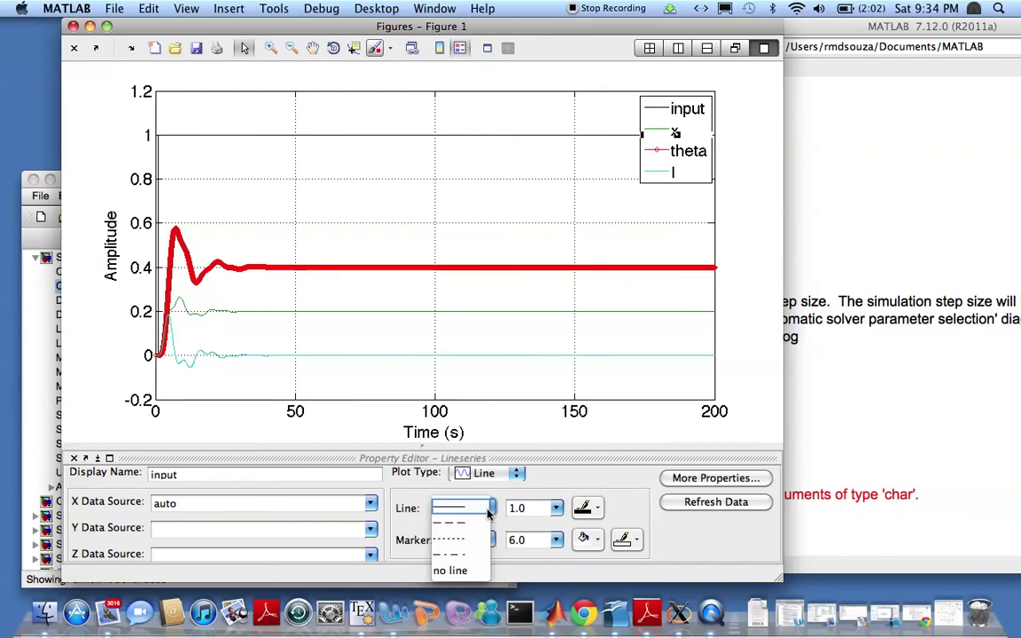
pyautogui.click(477, 530)
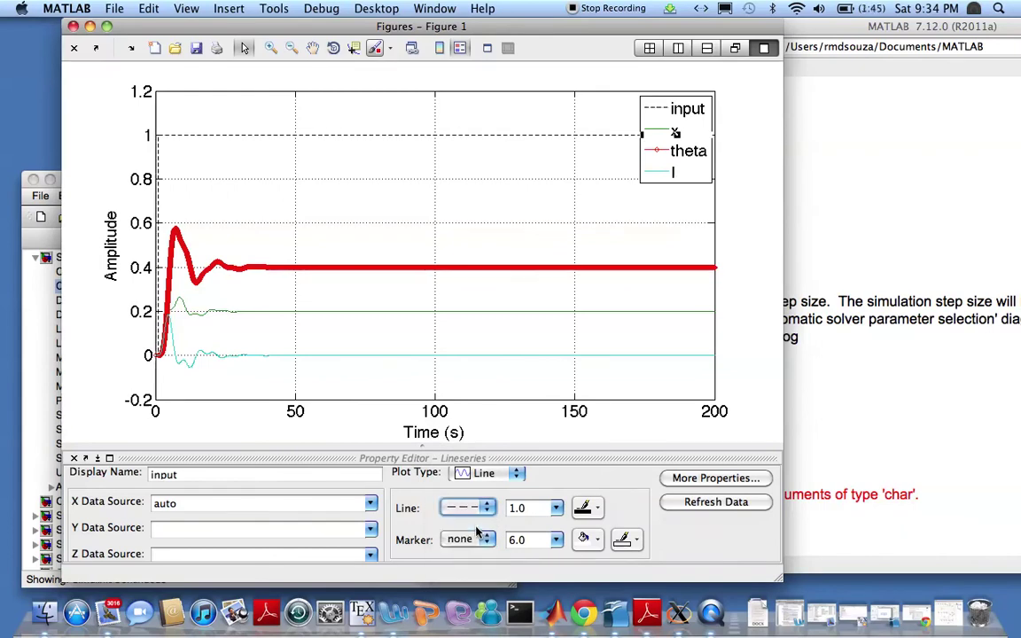
pyautogui.click(458, 267)
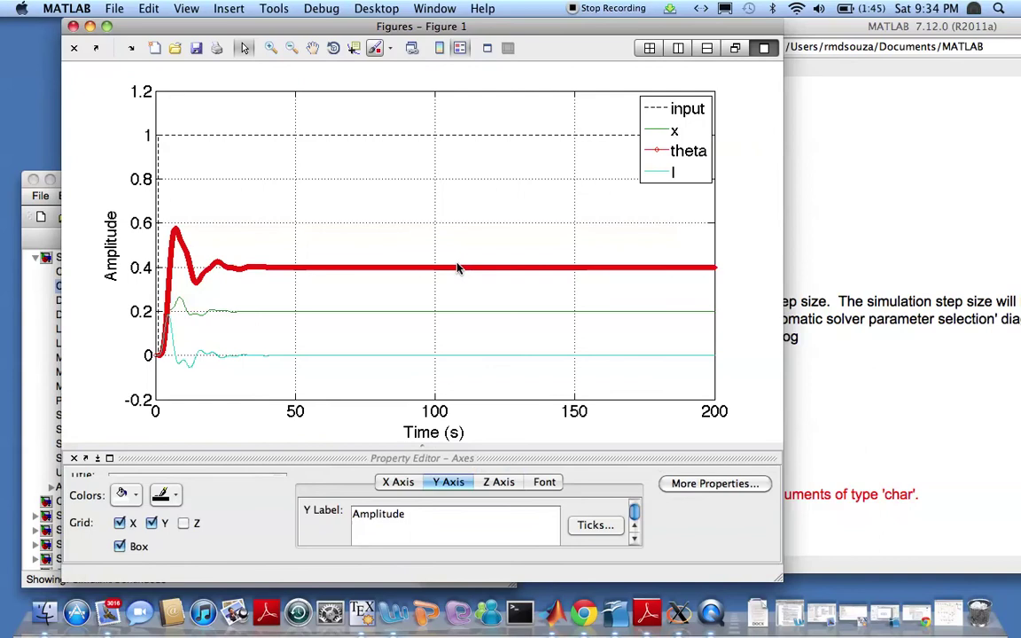
# Make the theta curve a black dash-dot line with no markers.
pyautogui.click(420, 312)
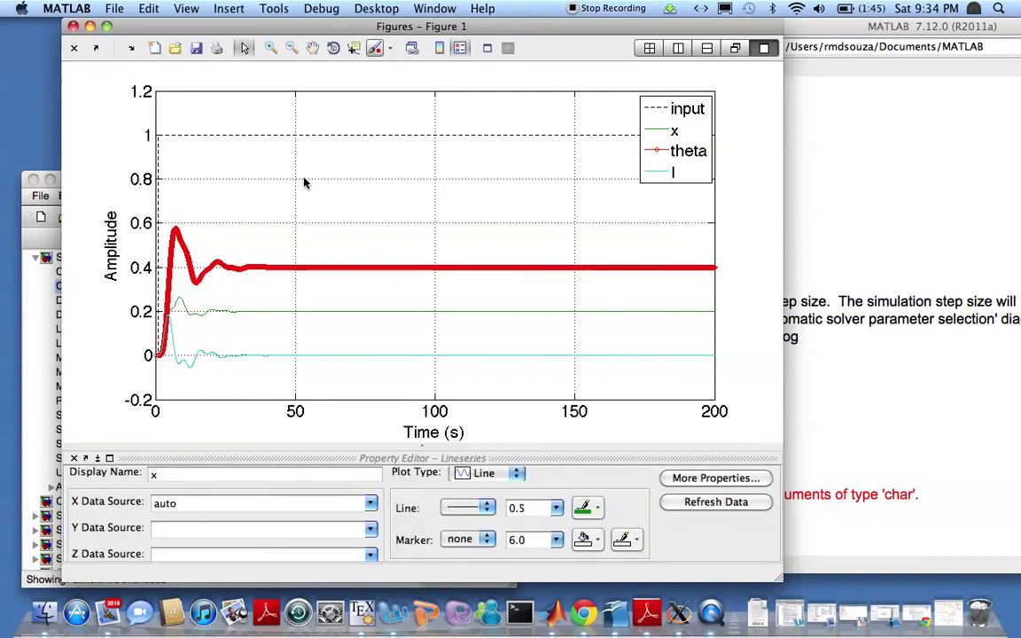
pyautogui.click(370, 268)
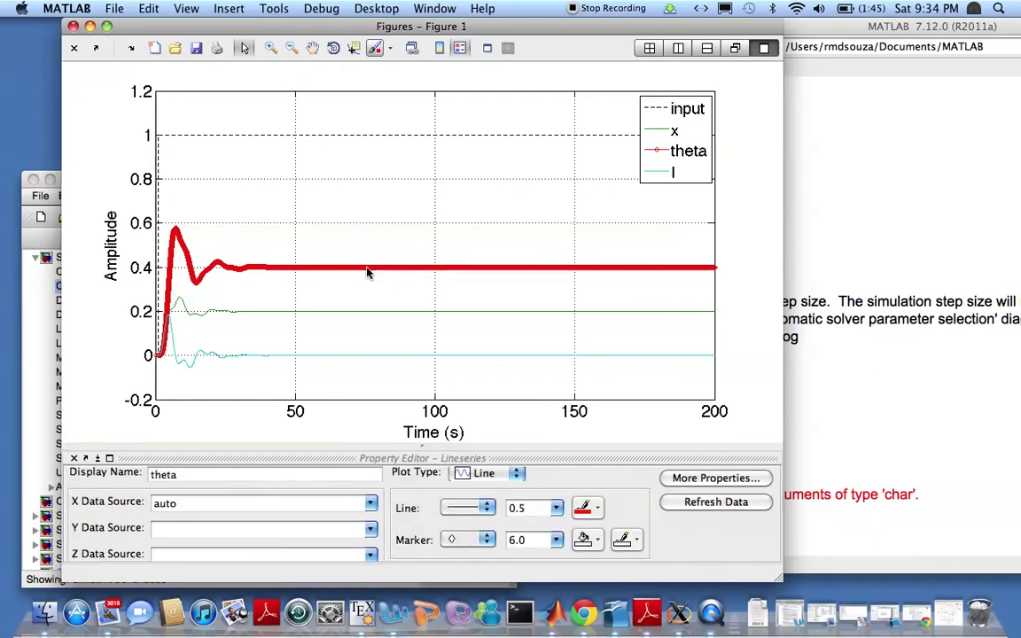
pyautogui.click(487, 539)
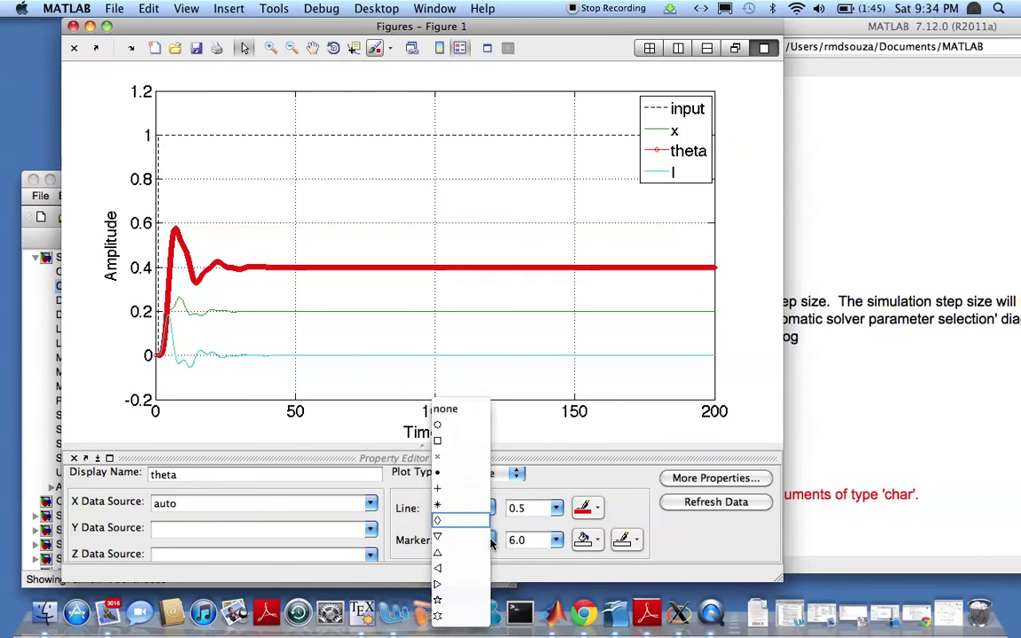
pyautogui.click(446, 410)
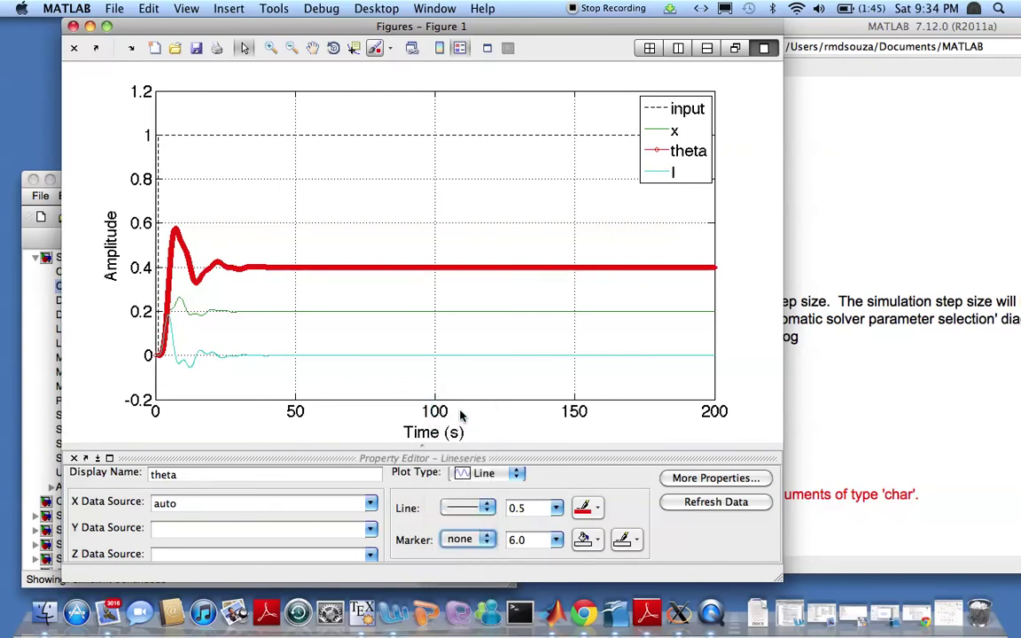
pyautogui.click(488, 508)
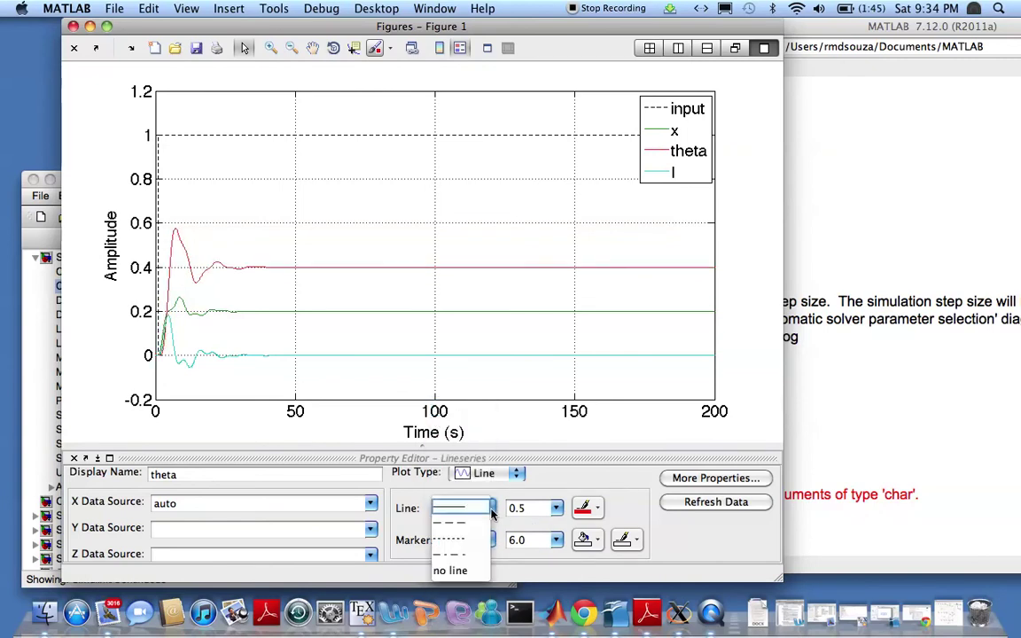
pyautogui.click(484, 555)
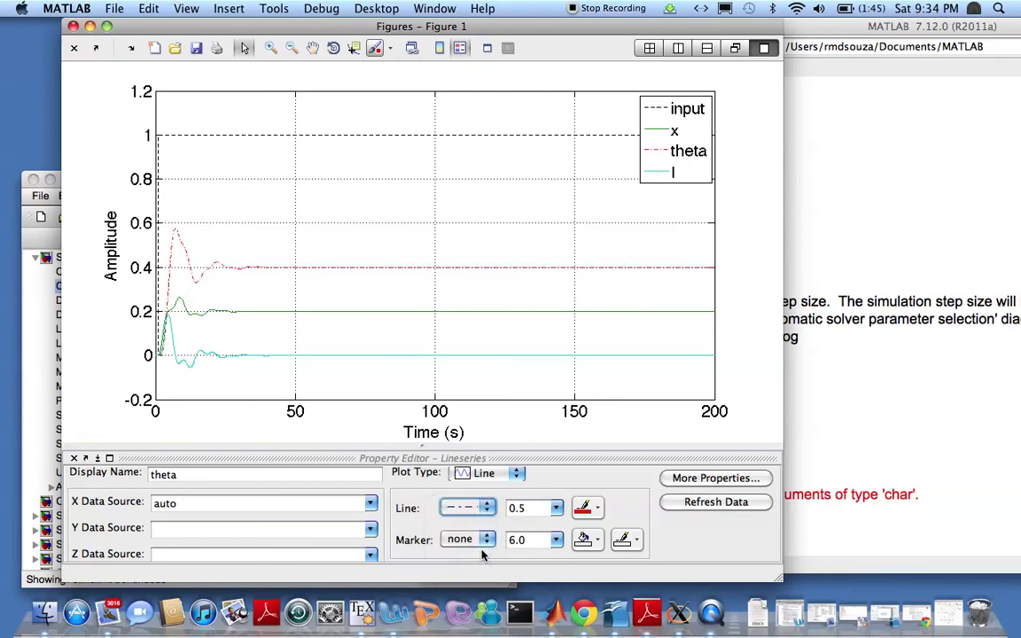
pyautogui.click(599, 512)
pyautogui.click(582, 429)
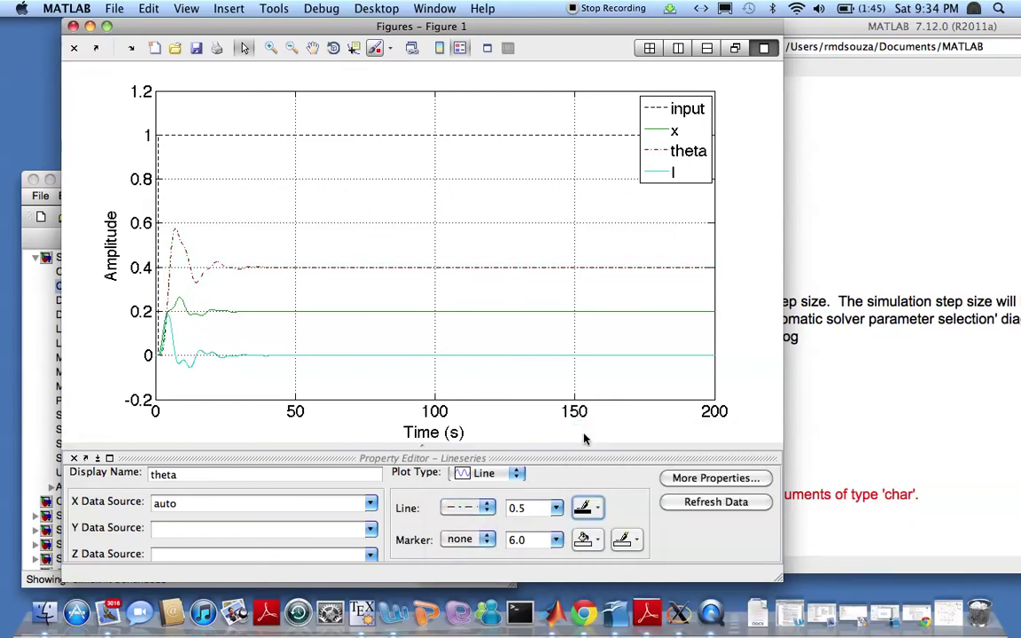
pyautogui.click(404, 312)
pyautogui.click(556, 507)
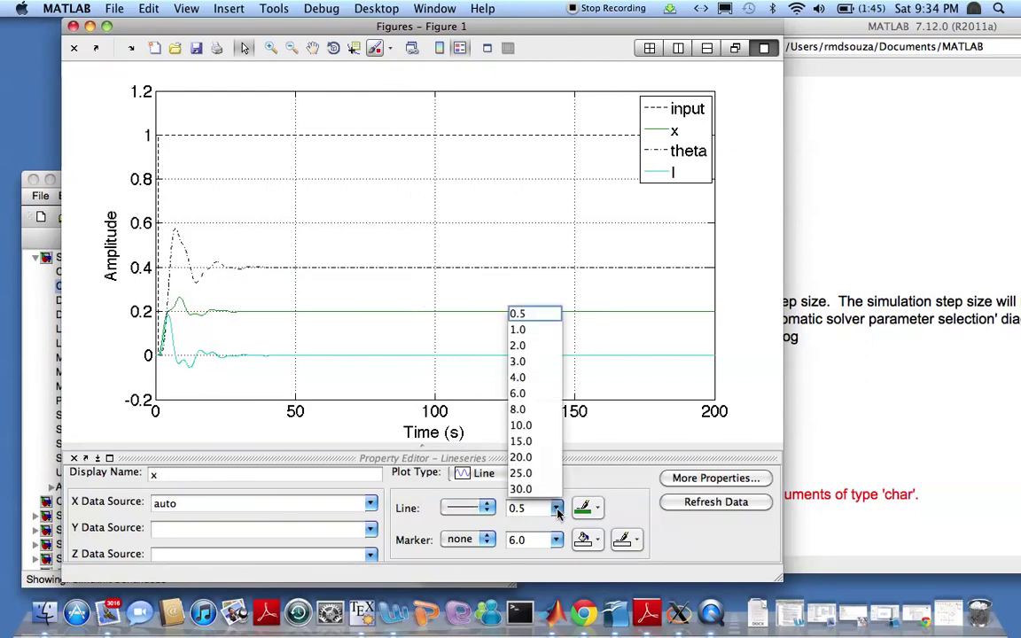
# Set the x line width to 2.0 and make the cyan I line dotted, width 3.0.
pyautogui.click(519, 345)
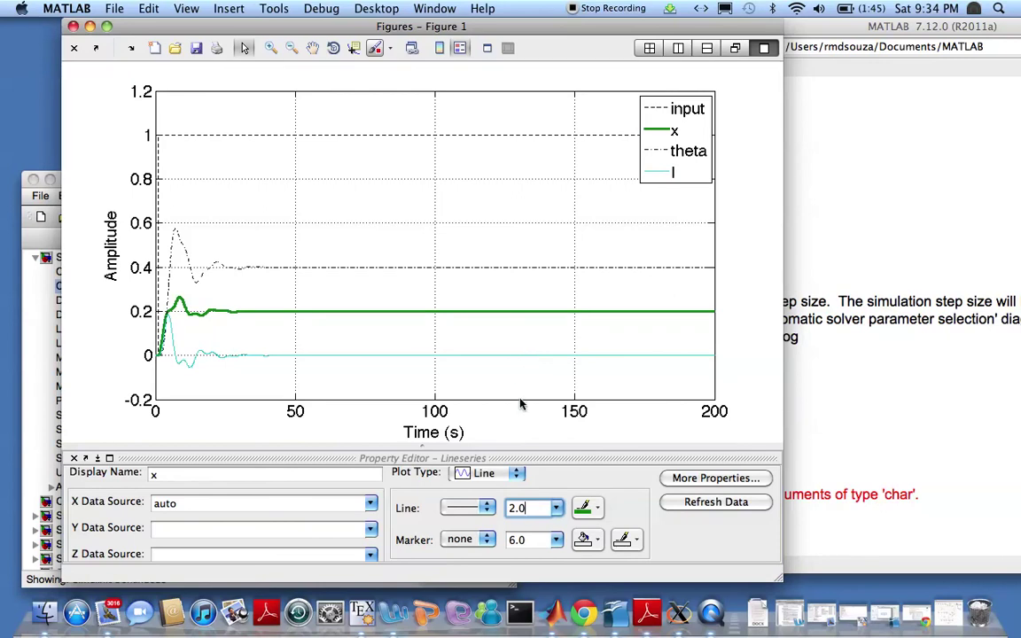
pyautogui.click(422, 357)
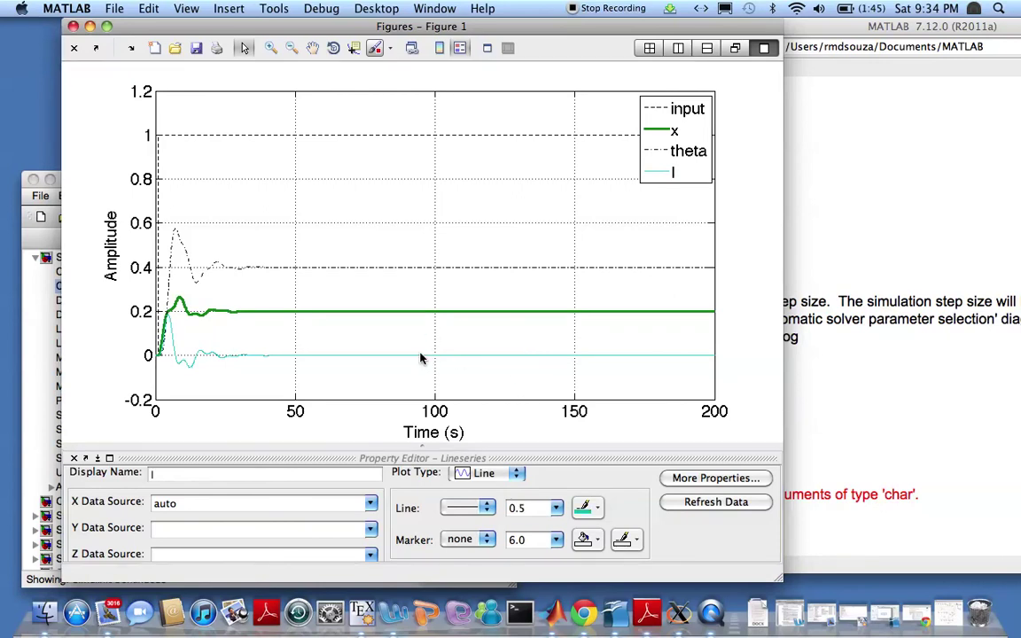
pyautogui.click(556, 508)
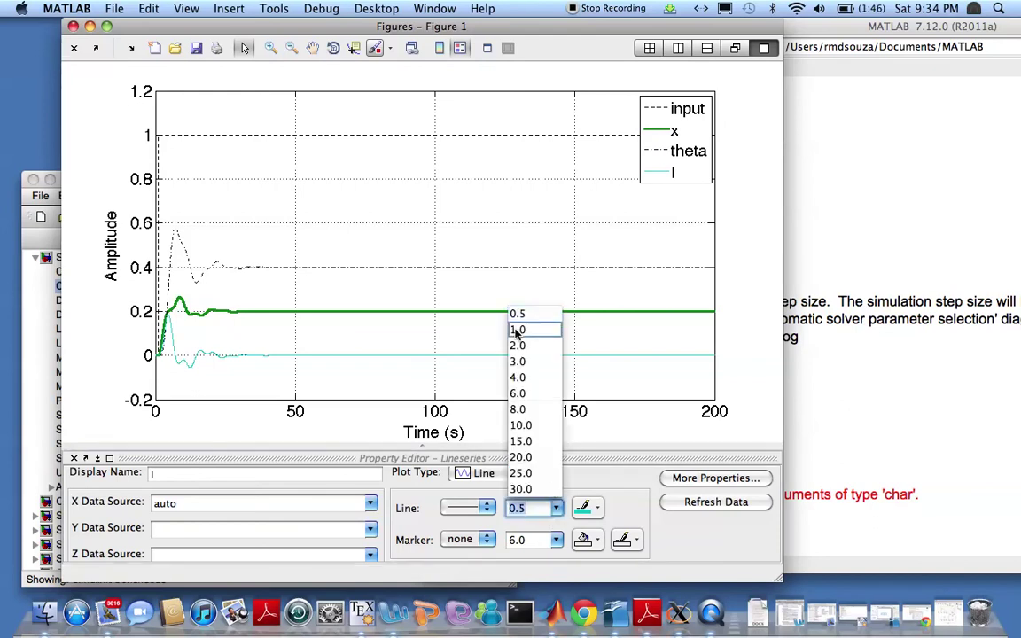
pyautogui.click(527, 363)
pyautogui.click(488, 510)
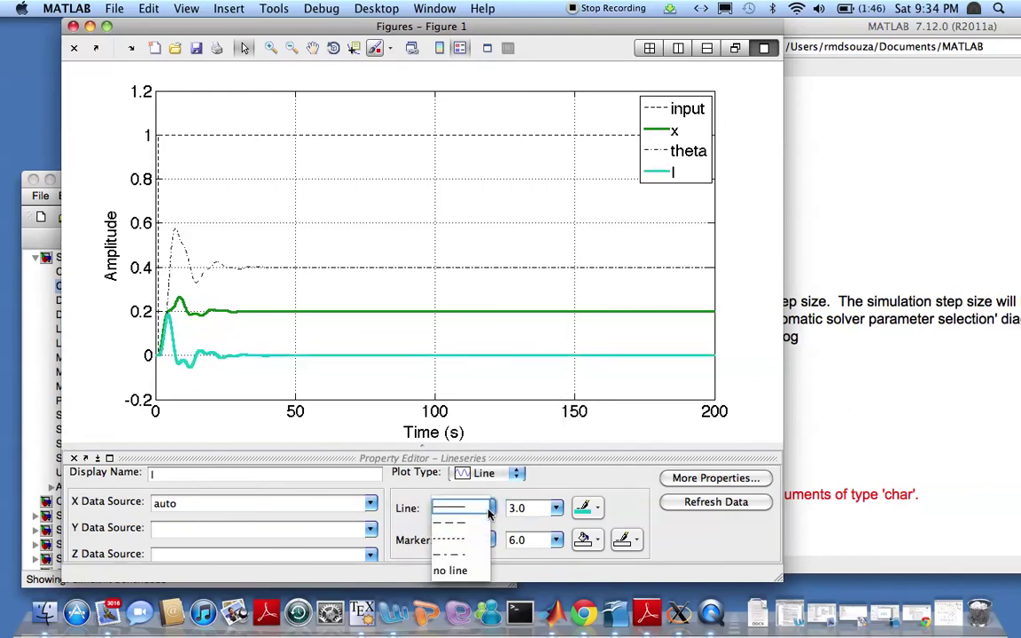
pyautogui.click(476, 538)
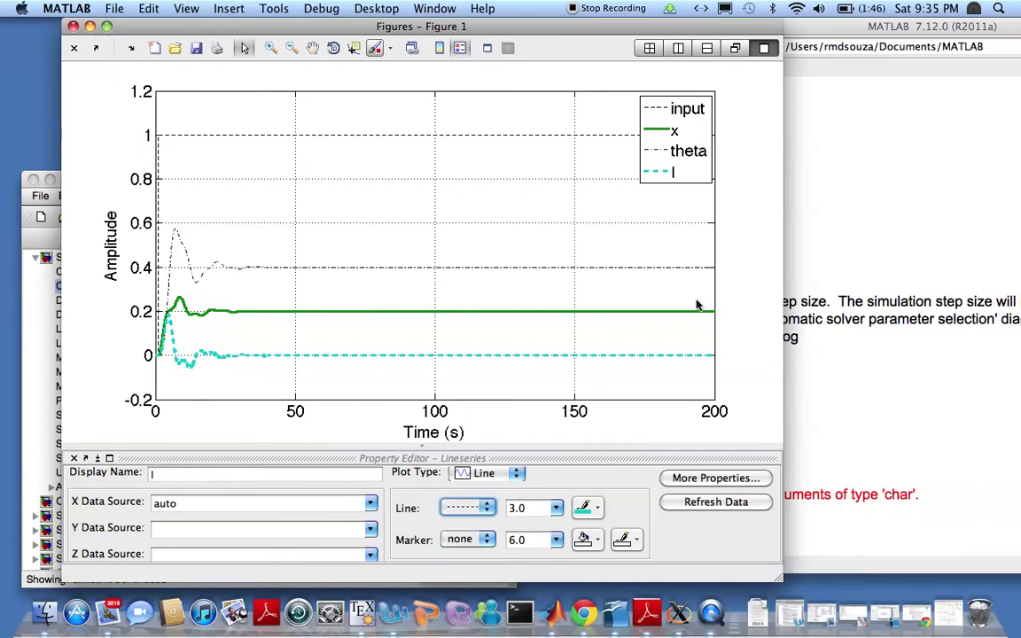
pyautogui.click(739, 305)
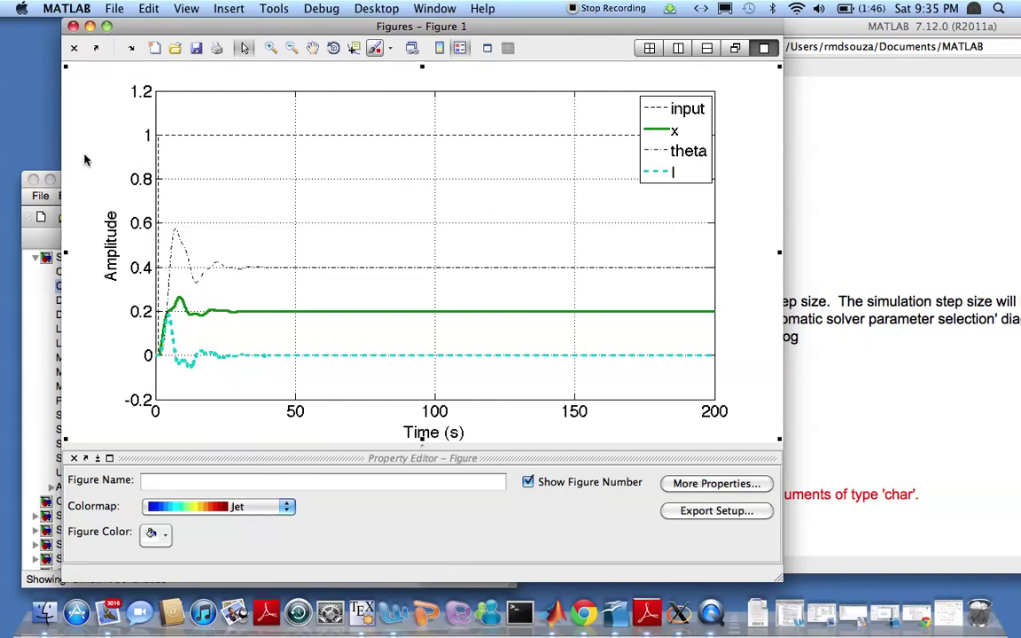
# Open Export Setup for Figure 1 and bring up the Save As dialog with its file format list.
pyautogui.click(684, 511)
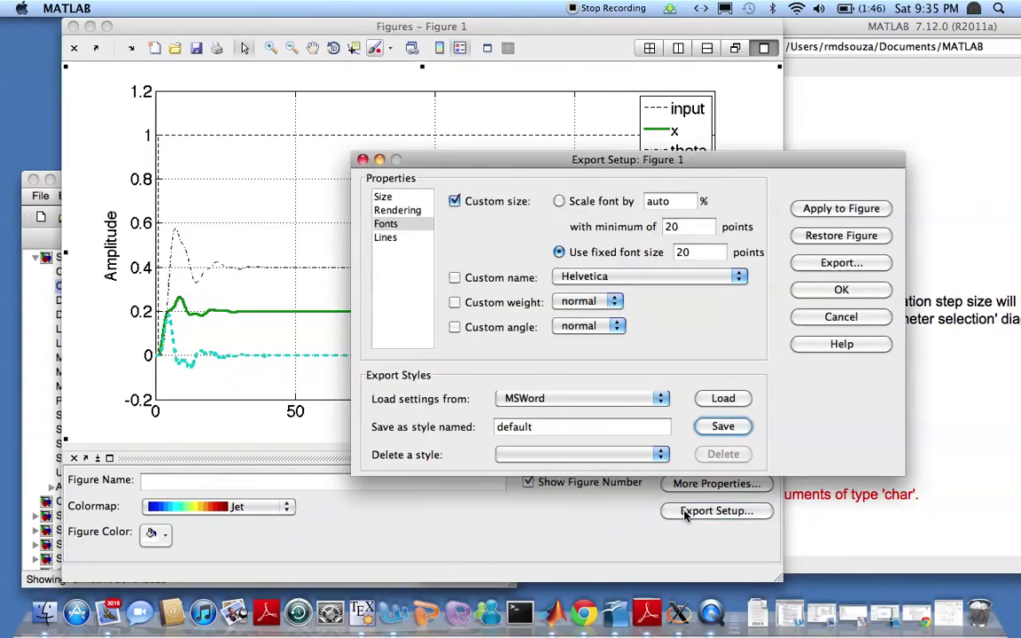
pyautogui.click(839, 265)
pyautogui.click(840, 263)
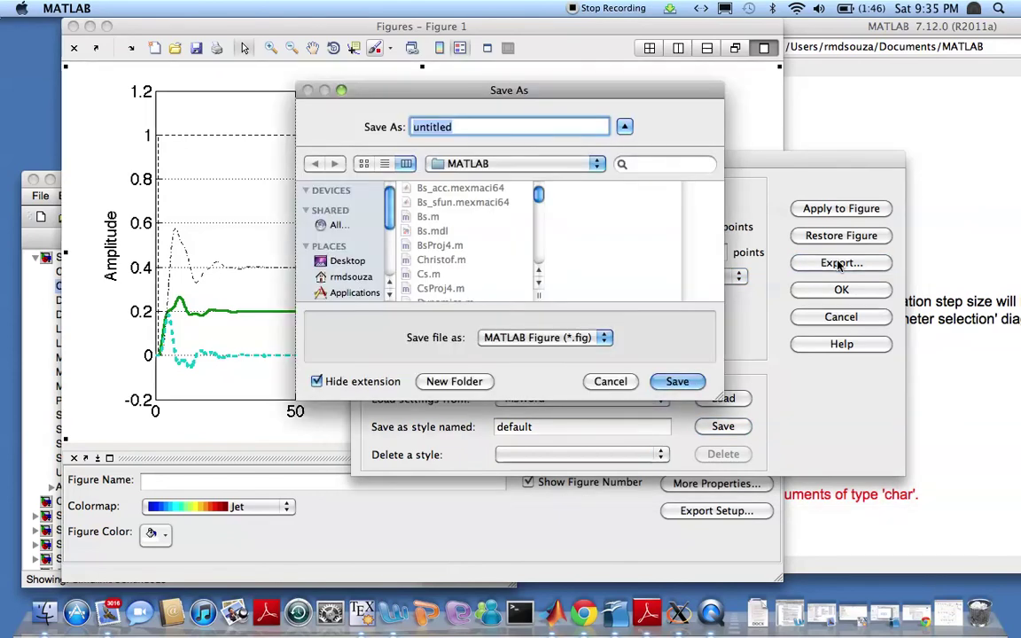
pyautogui.click(606, 337)
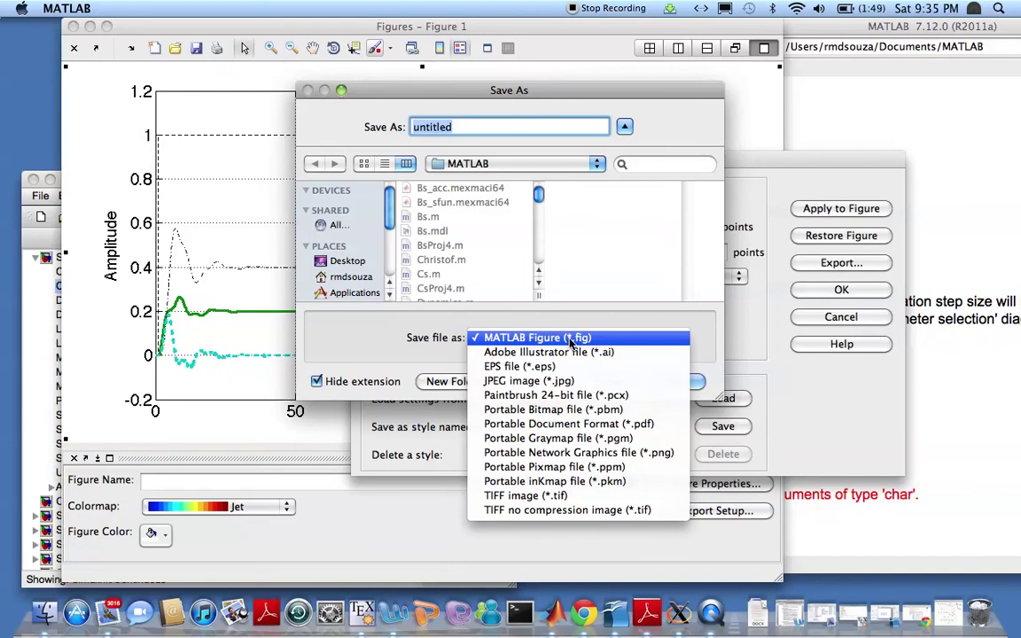
# Save the figure as JPEG image (*.jpg) named quiz_res in the Quiz1 folder.
pyautogui.click(551, 383)
pyautogui.click(599, 164)
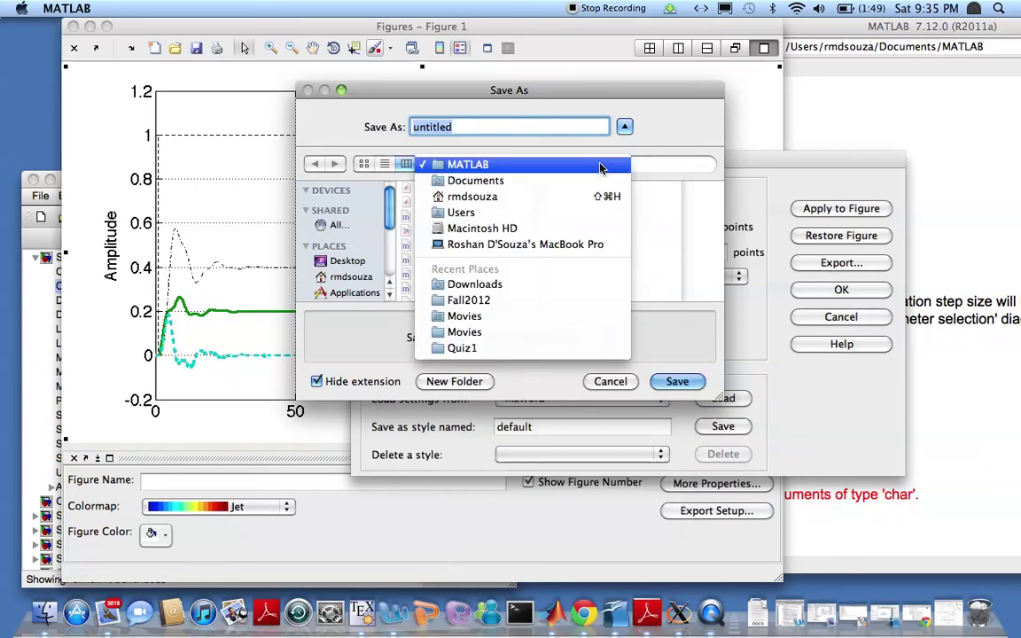
pyautogui.click(522, 348)
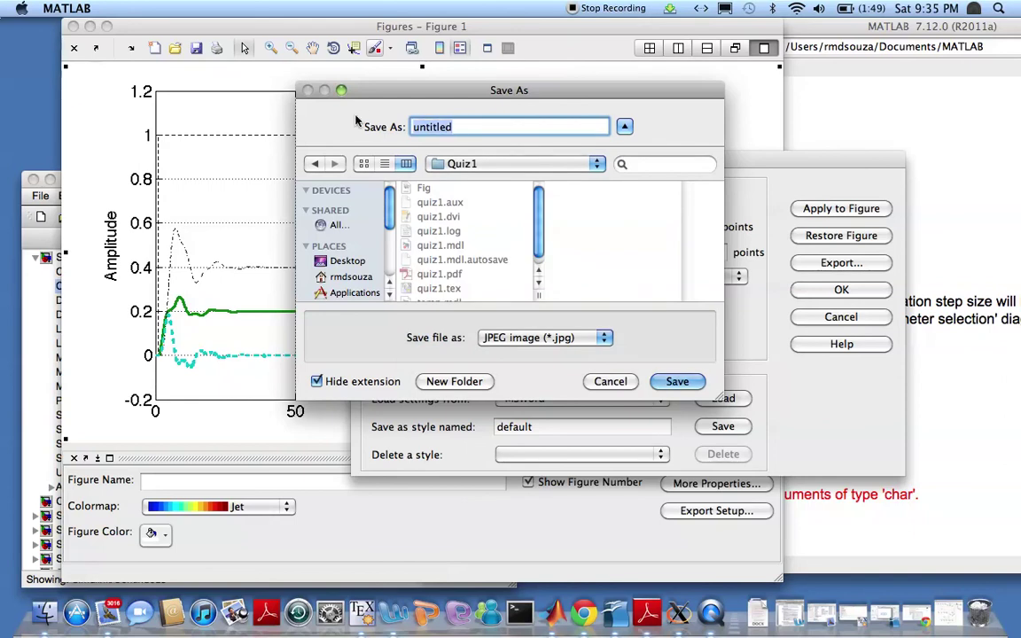
pyautogui.write('quiz')
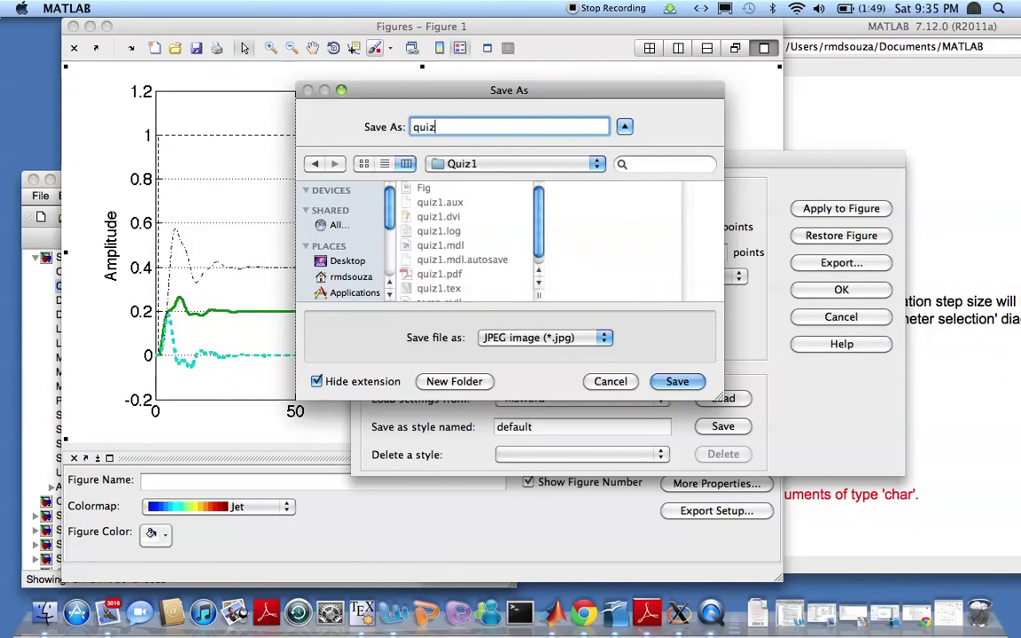
pyautogui.write('_res')
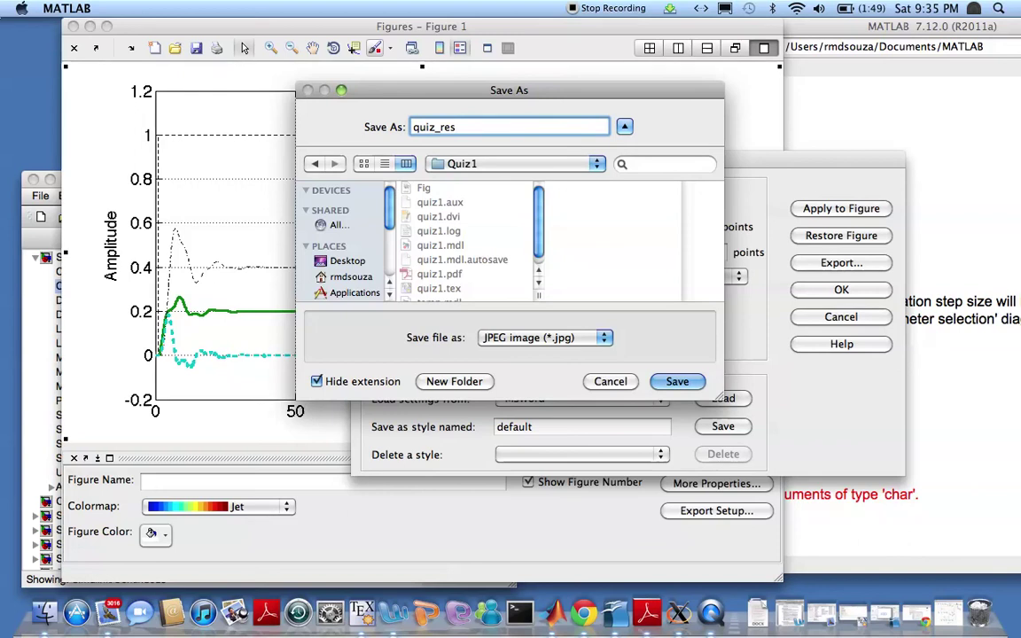
pyautogui.click(669, 382)
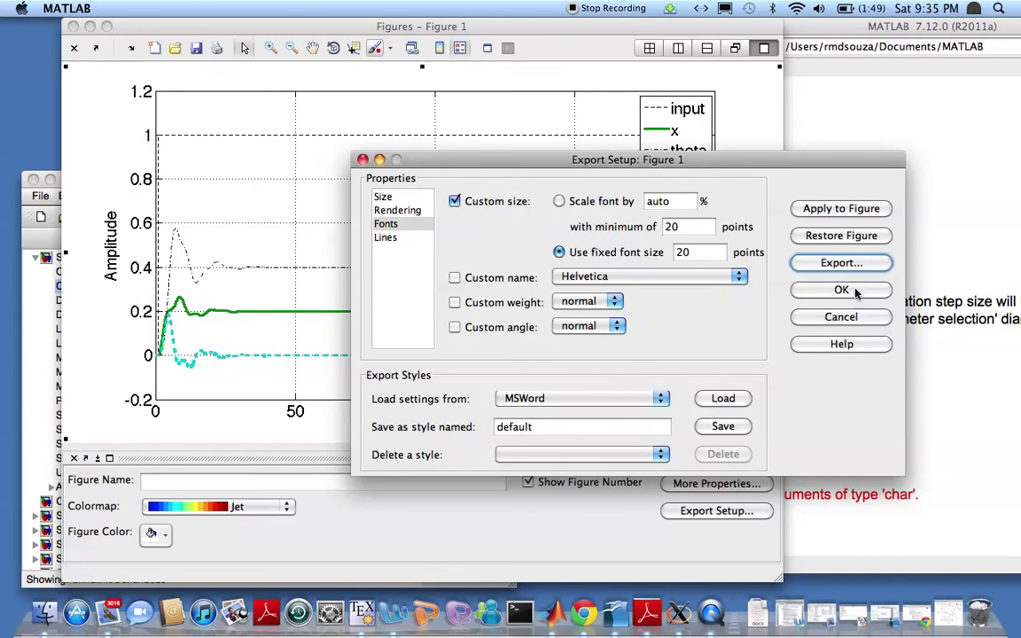
# In Finder, browse from Macintosh HD through Users into the Classes folders.
pyautogui.click(43, 613)
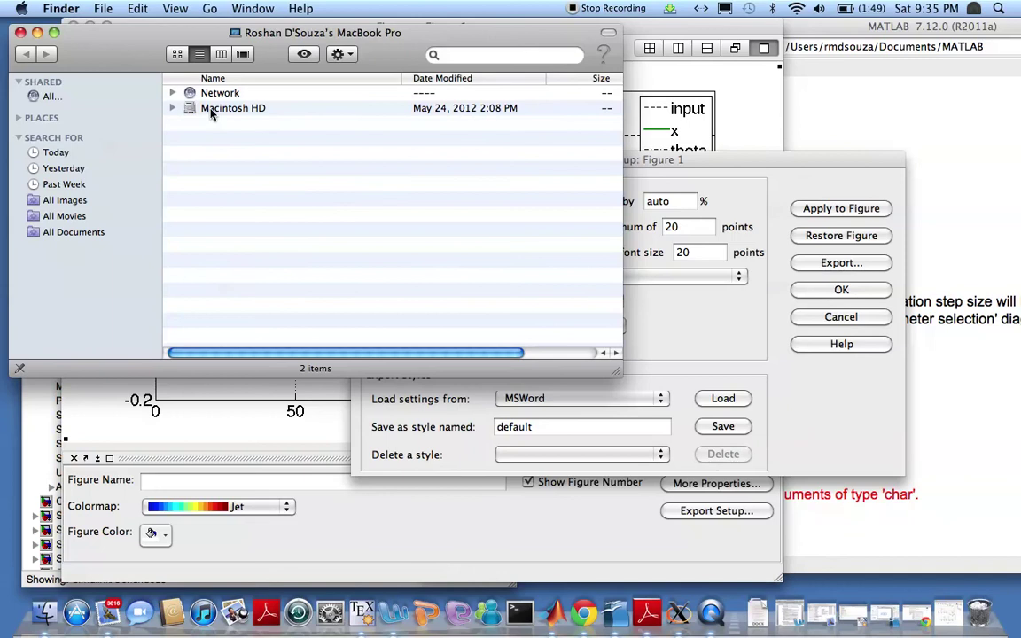
pyautogui.doubleClick(211, 109)
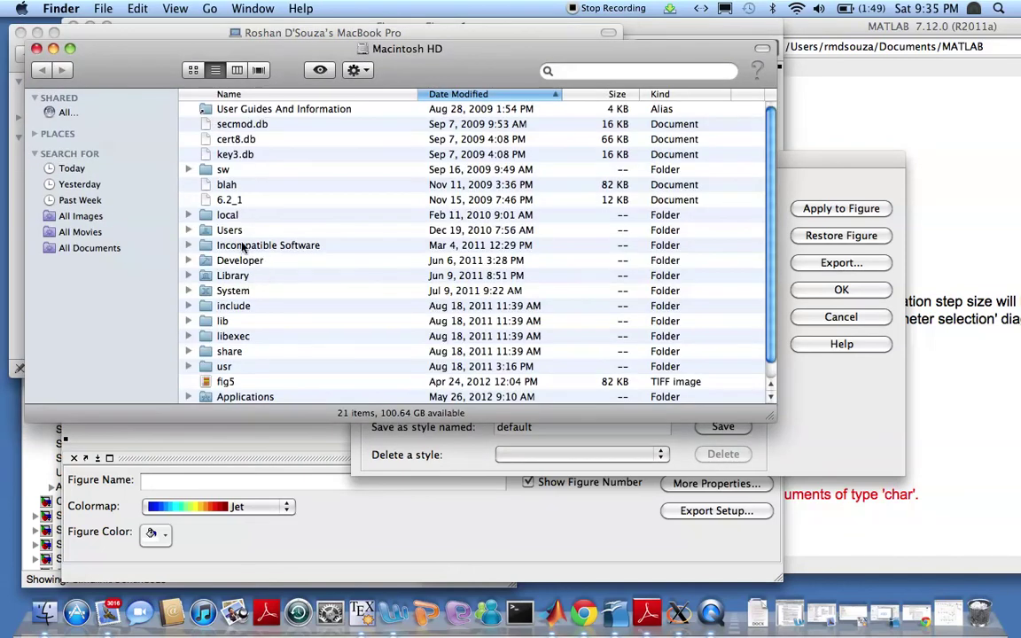
pyautogui.doubleClick(232, 230)
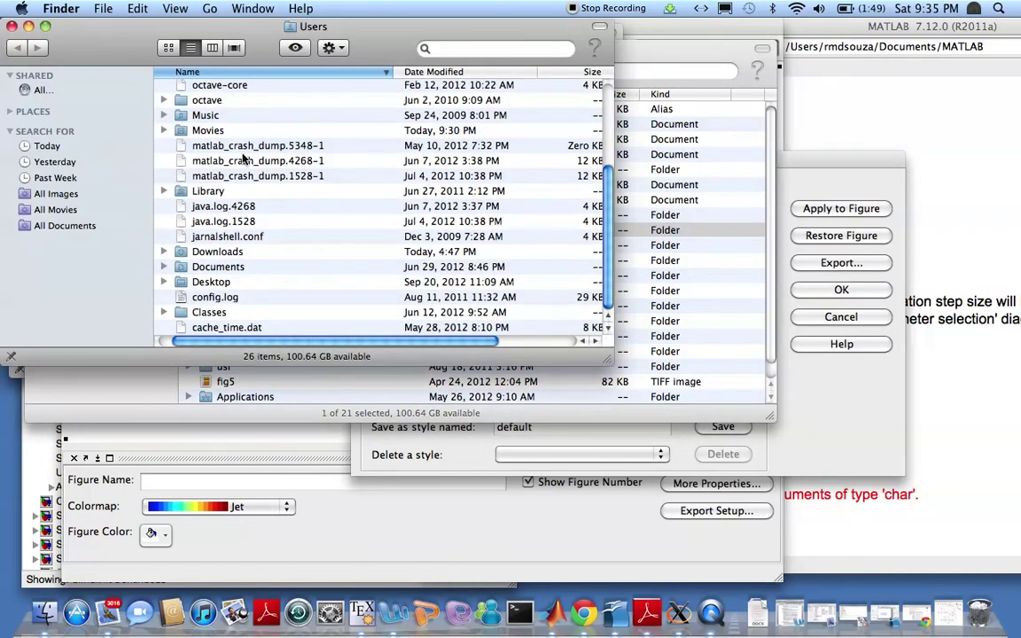
pyautogui.doubleClick(209, 312)
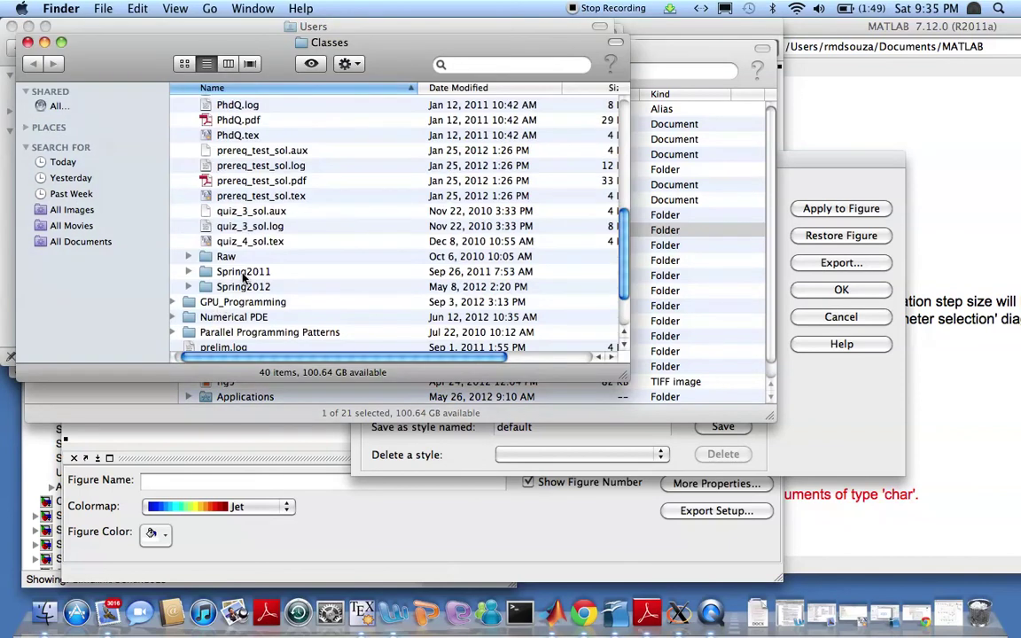
pyautogui.doubleClick(241, 286)
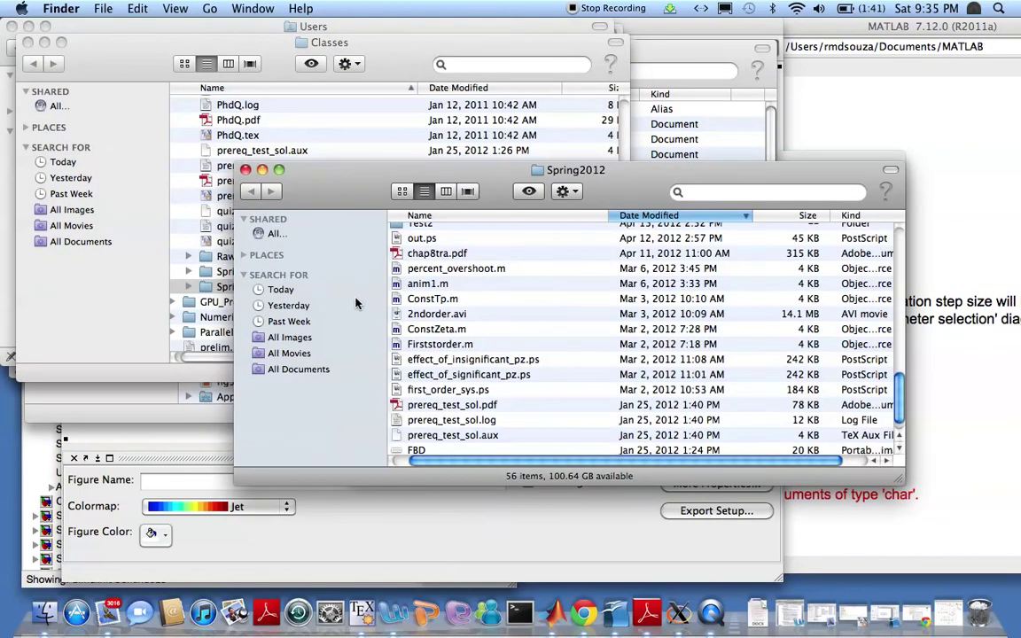
# Go into Fall2012 > Quiz1 and open quiz_res.jpg to view the exported plot.
pyautogui.scroll(15, 406, 257)
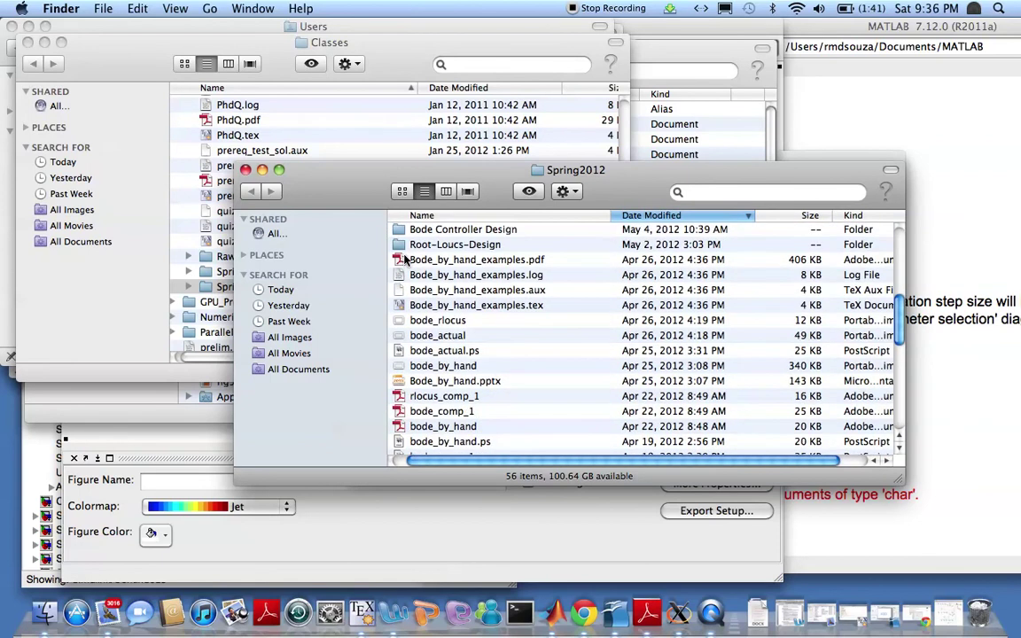
pyautogui.scroll(4, 196, 228)
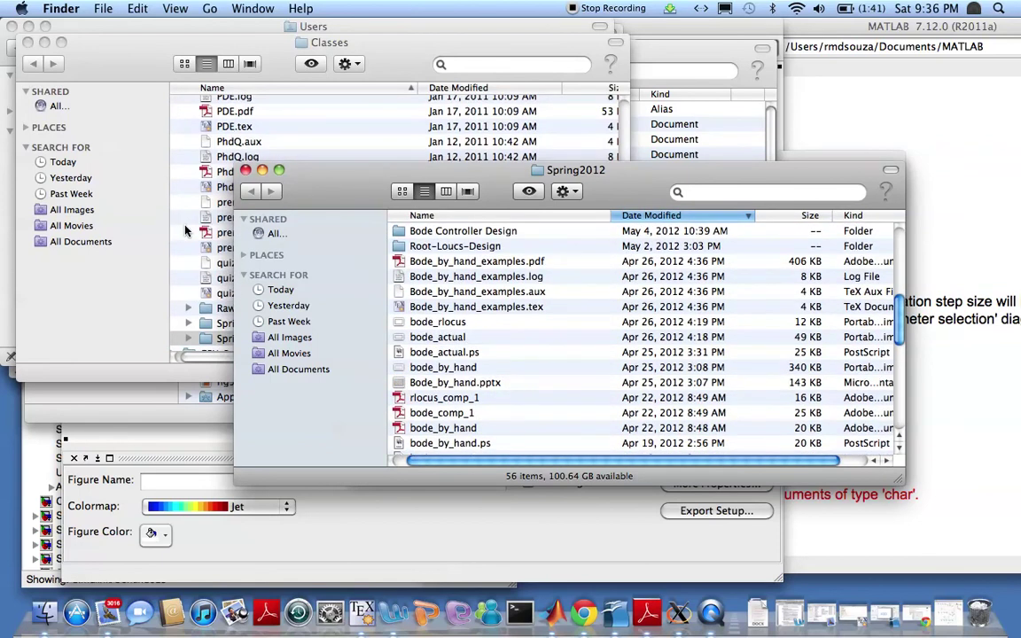
pyautogui.scroll(5, 186, 232)
pyautogui.doubleClick(219, 133)
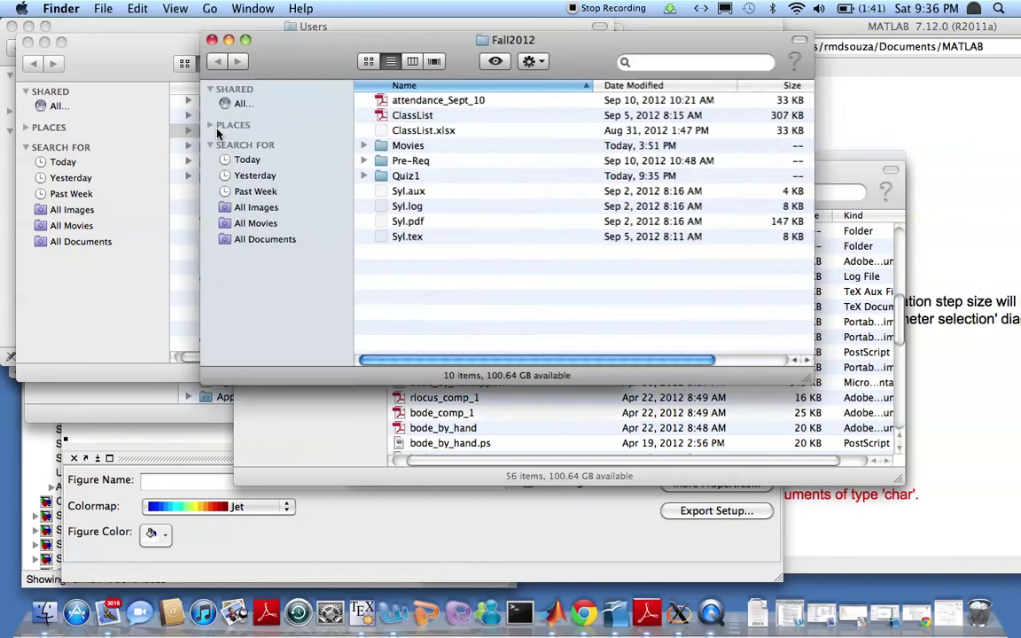
pyautogui.click(406, 177)
pyautogui.doubleClick(406, 176)
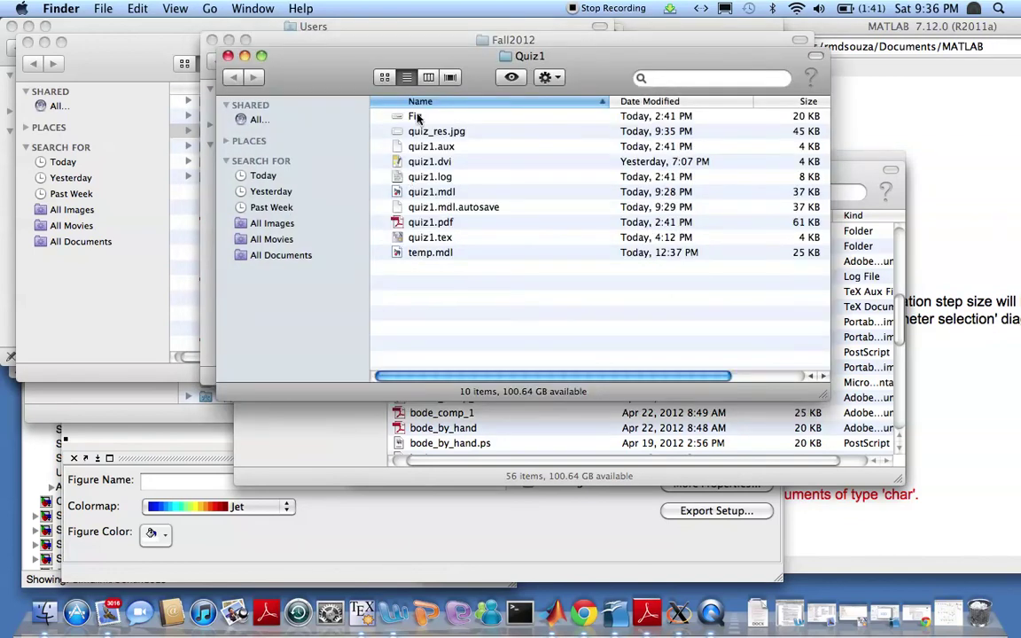
pyautogui.doubleClick(436, 133)
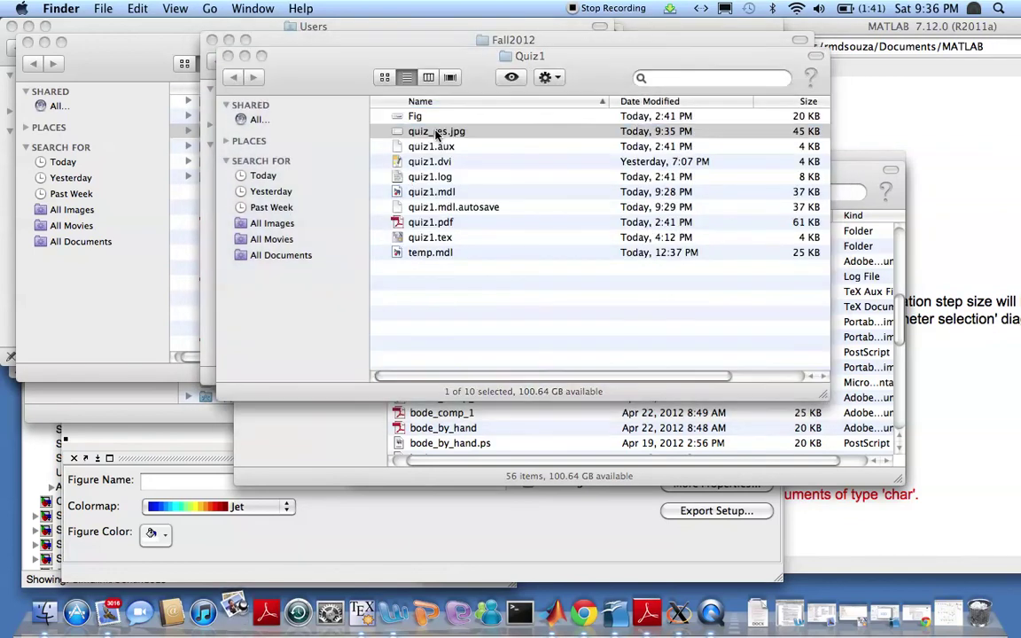